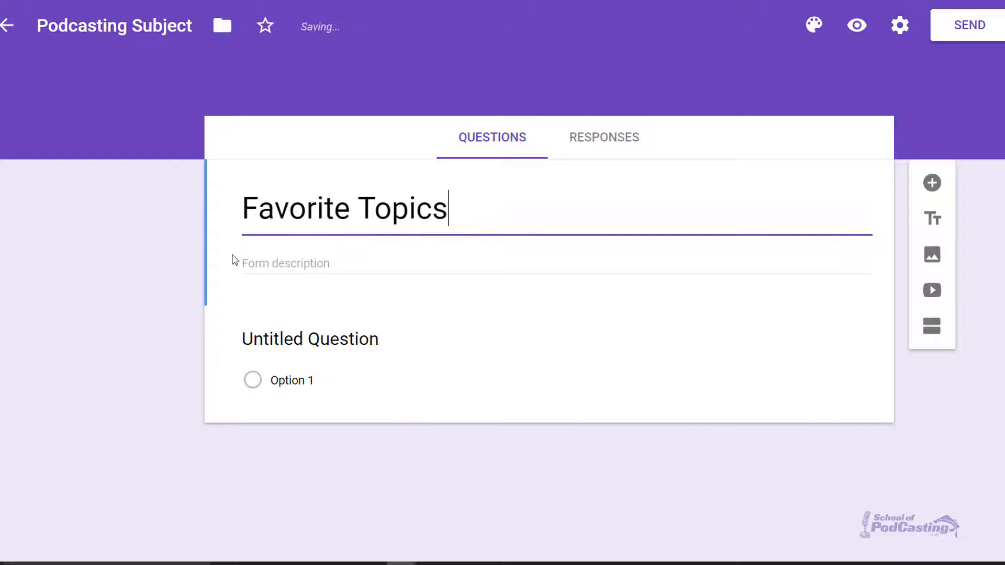
# Enter the form description "So I can better serve you, please let me know what your favorite subjects are.".
pyautogui.click(248, 263)
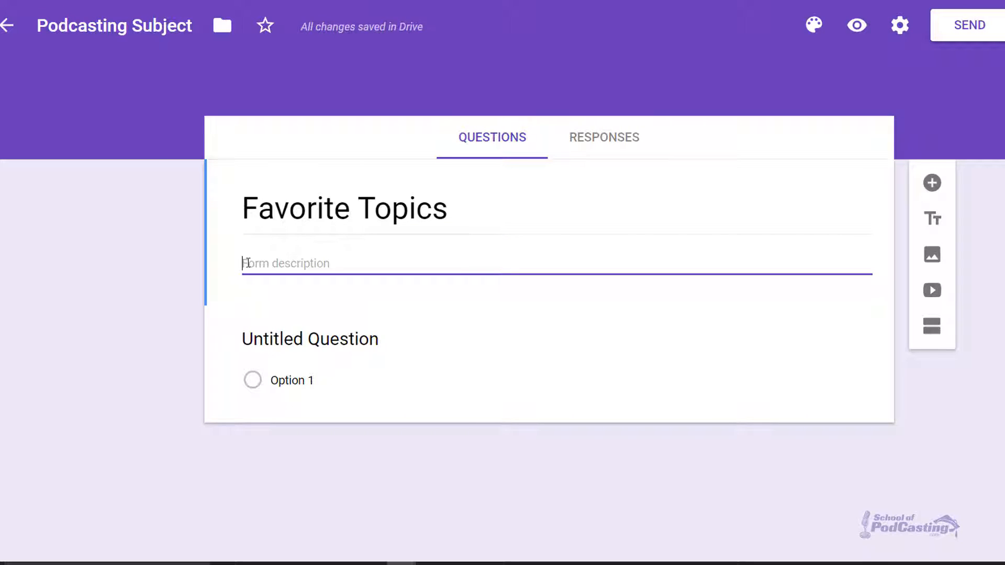
pyautogui.write('So I can ')
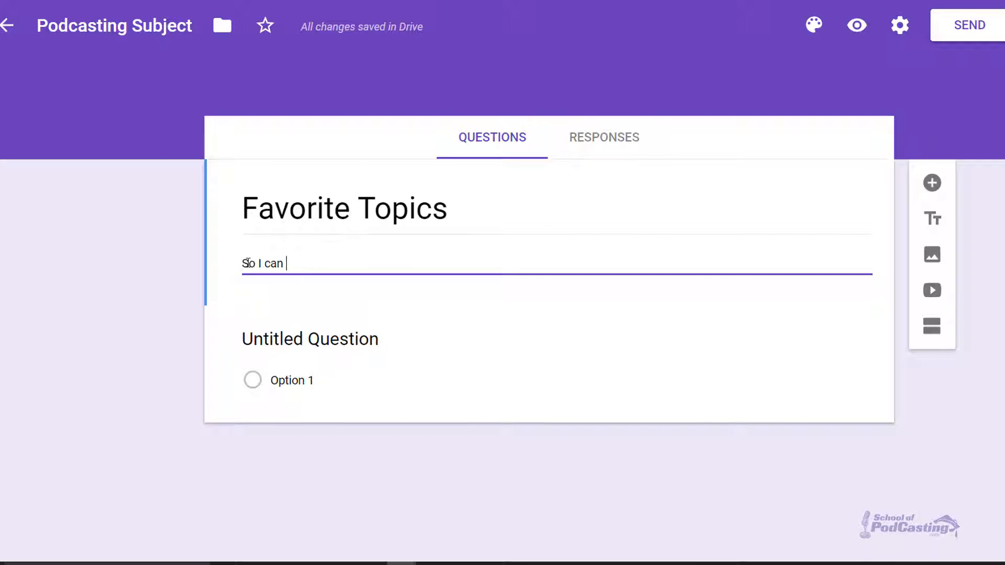
pyautogui.write('better serve you, pleas')
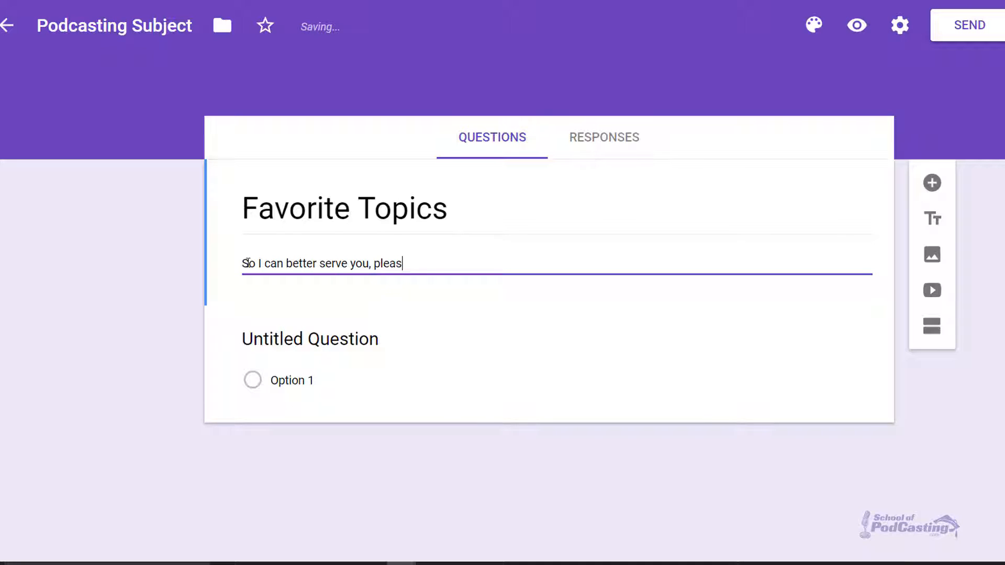
pyautogui.write('e let me knwo wha')
pyautogui.press('BackSpace')
pyautogui.press('BackSpace')
pyautogui.press('BackSpace')
pyautogui.press('BackSpace')
pyautogui.press('BackSpace')
pyautogui.write('ow what your favorite subjects are.')
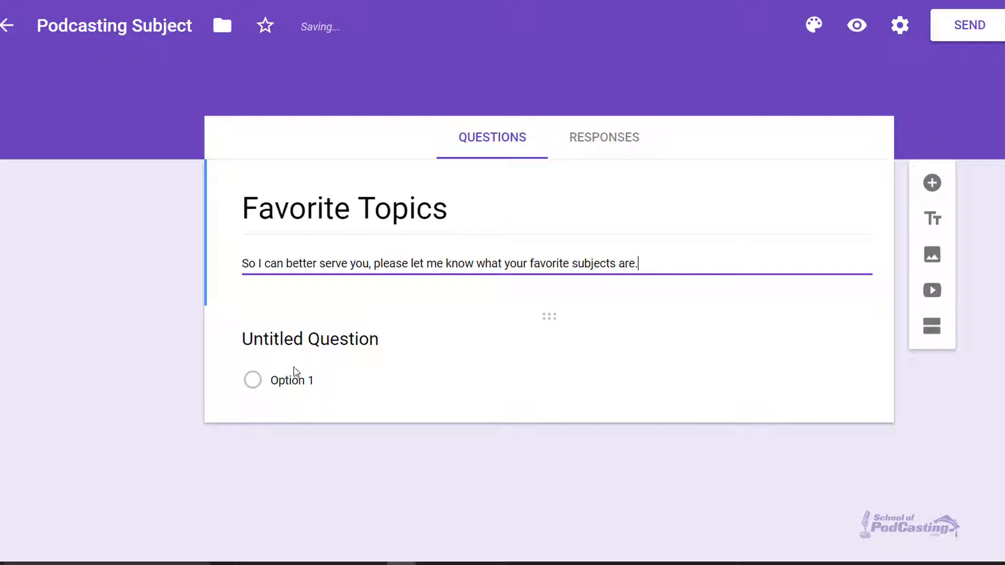
# Keep the first question as Multiple choice and title it "What are your favorite topics in my show".
pyautogui.click(295, 341)
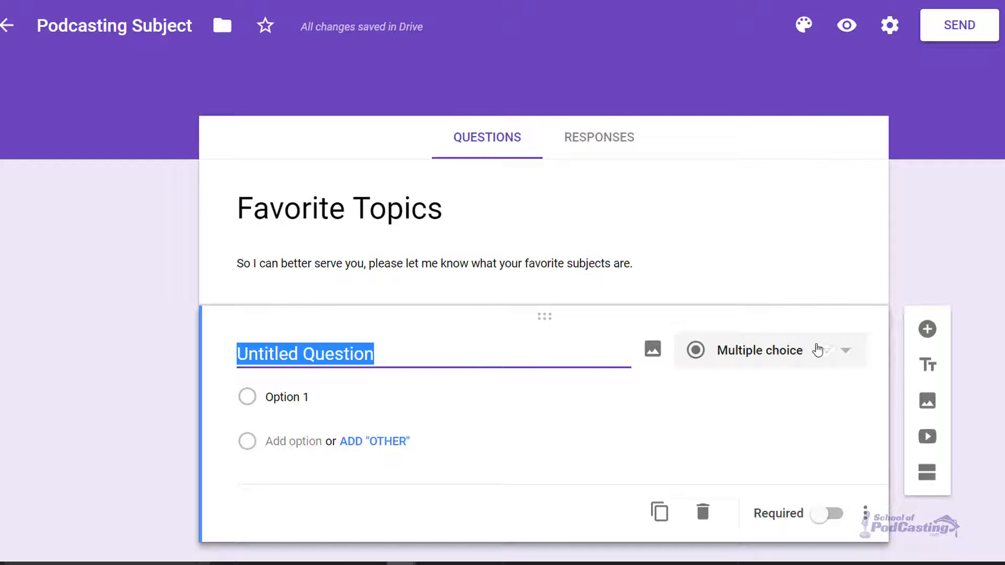
pyautogui.click(848, 352)
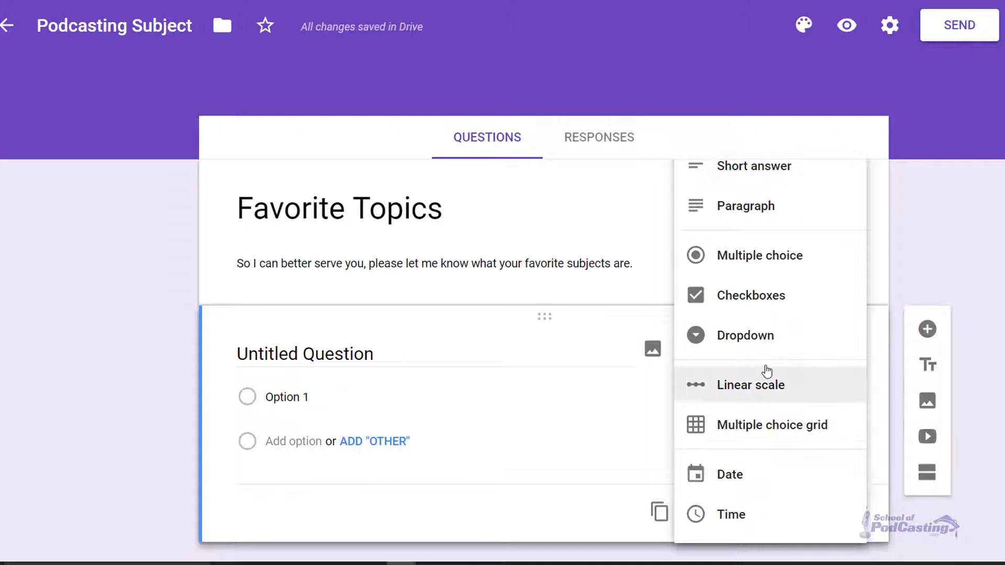
pyautogui.click(746, 258)
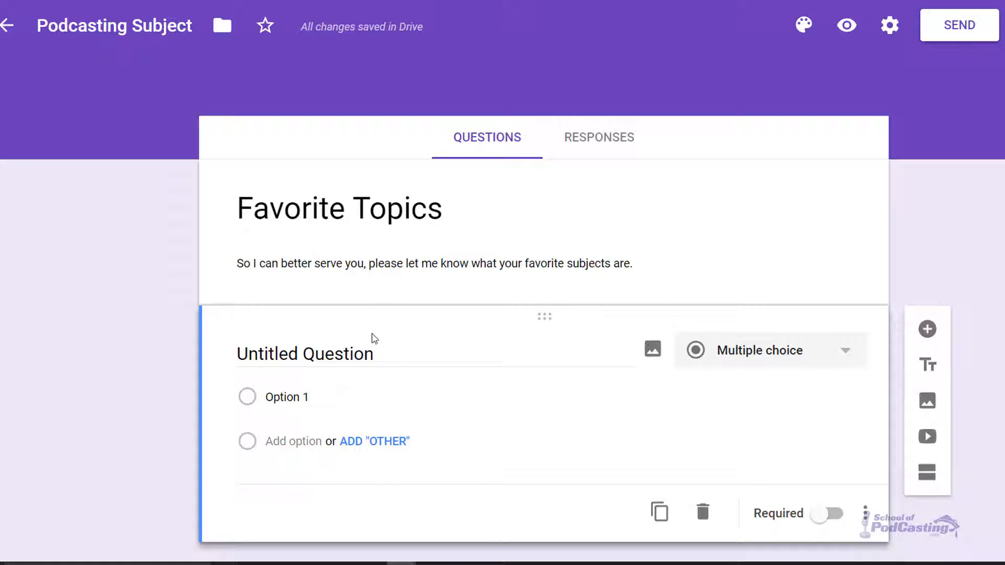
pyautogui.click(339, 351)
pyautogui.write('What are your')
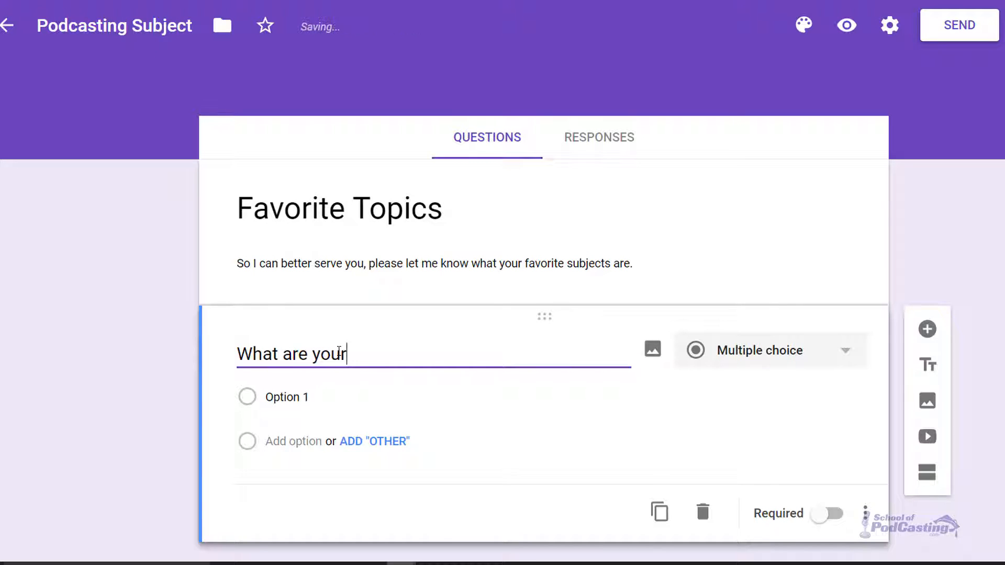
pyautogui.press('BackSpace')
pyautogui.write('r favorite topics in my show')
# Enter "Podcasting News" and "Growing Your Audience" as the first two answer options of the favorite topics question.
pyautogui.click(315, 401)
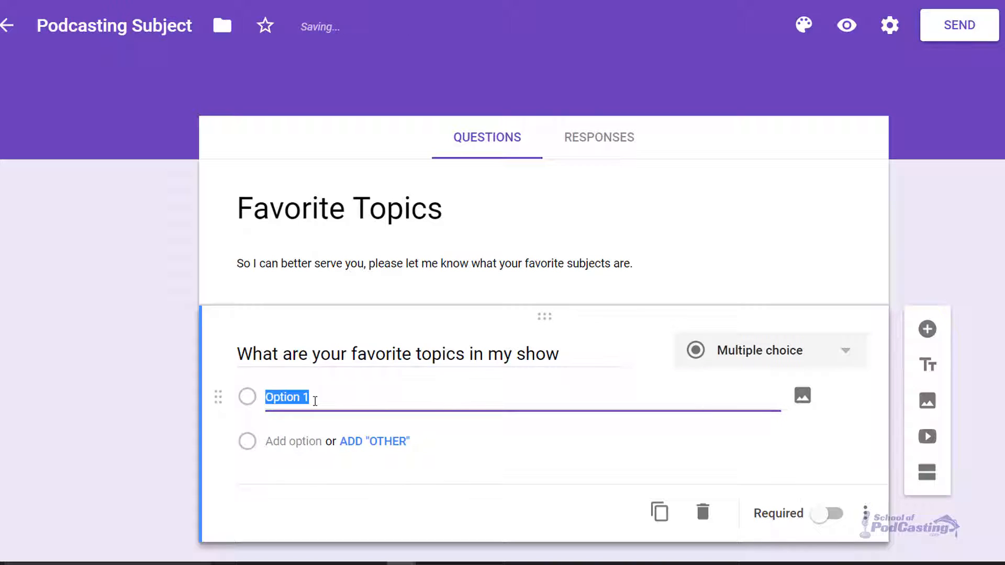
pyautogui.write('Podcasting News')
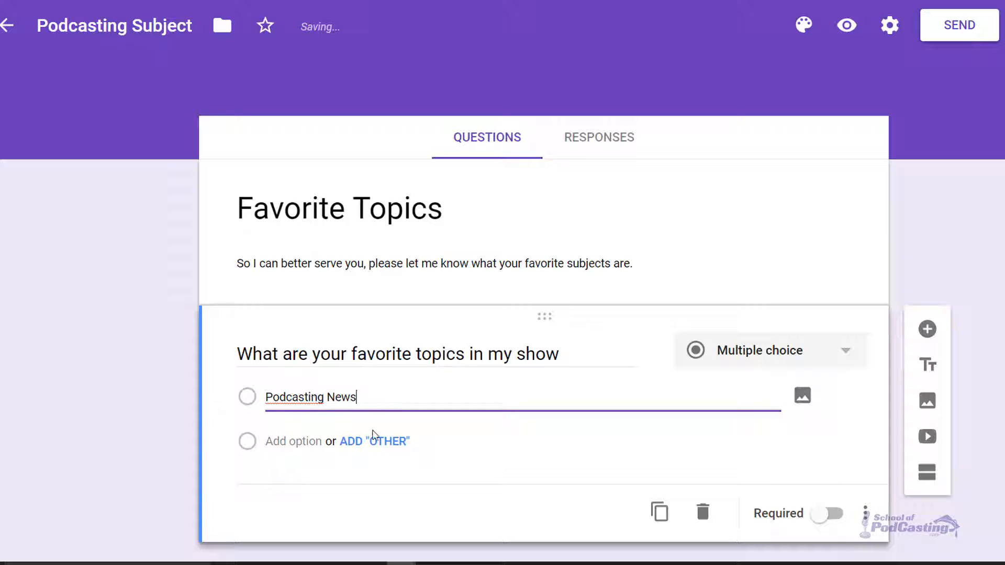
pyautogui.click(292, 442)
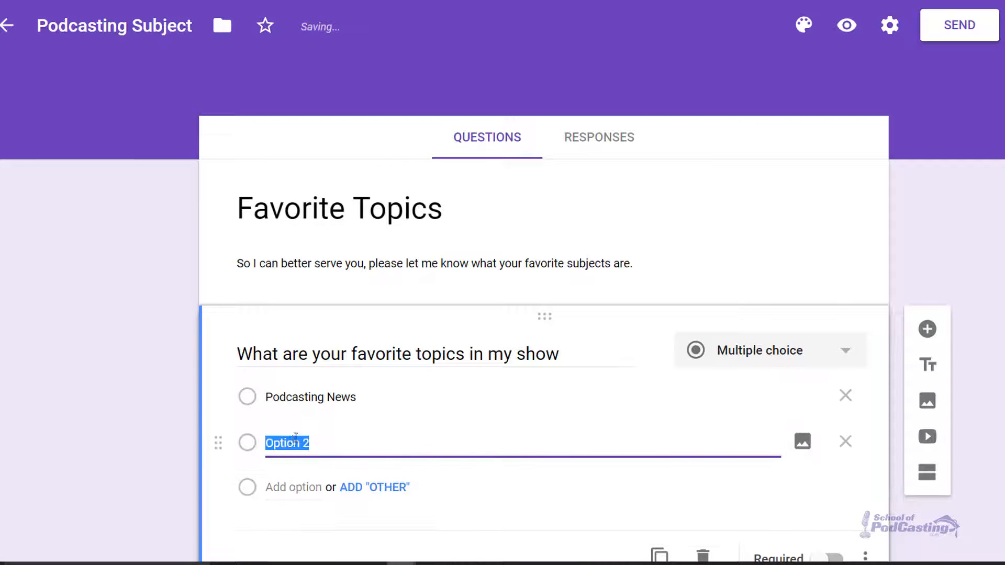
pyautogui.write('Podcast')
pyautogui.press('BackSpace')
pyautogui.press('BackSpace')
pyautogui.press('BackSpace')
pyautogui.press('BackSpace')
pyautogui.press('BackSpace')
pyautogui.press('BackSpace')
pyautogui.press('BackSpace')
pyautogui.press('BackSpace')
pyautogui.write('Growing Yoru A')
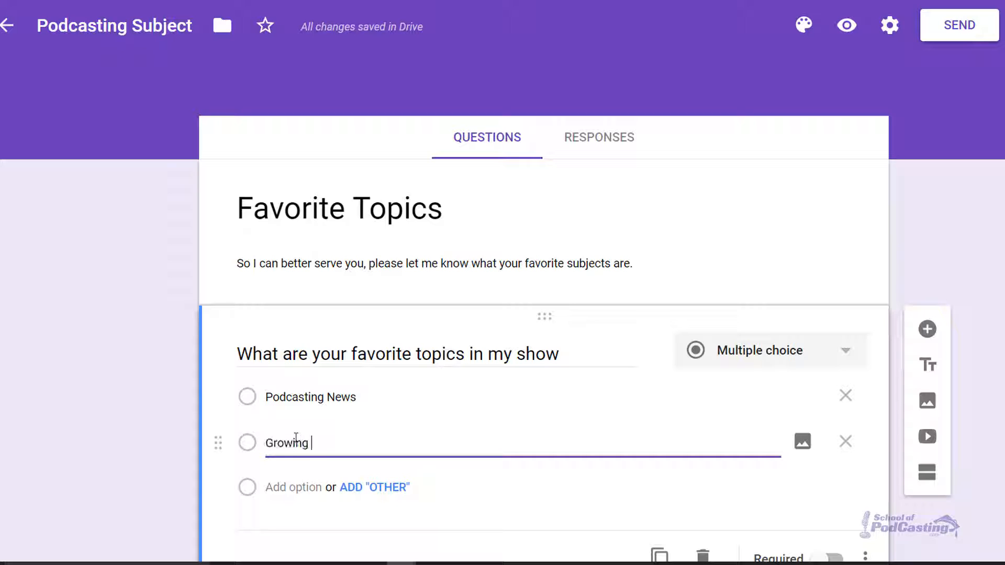
pyautogui.press('BackSpace')
pyautogui.press('BackSpace')
pyautogui.write('ur Audience')
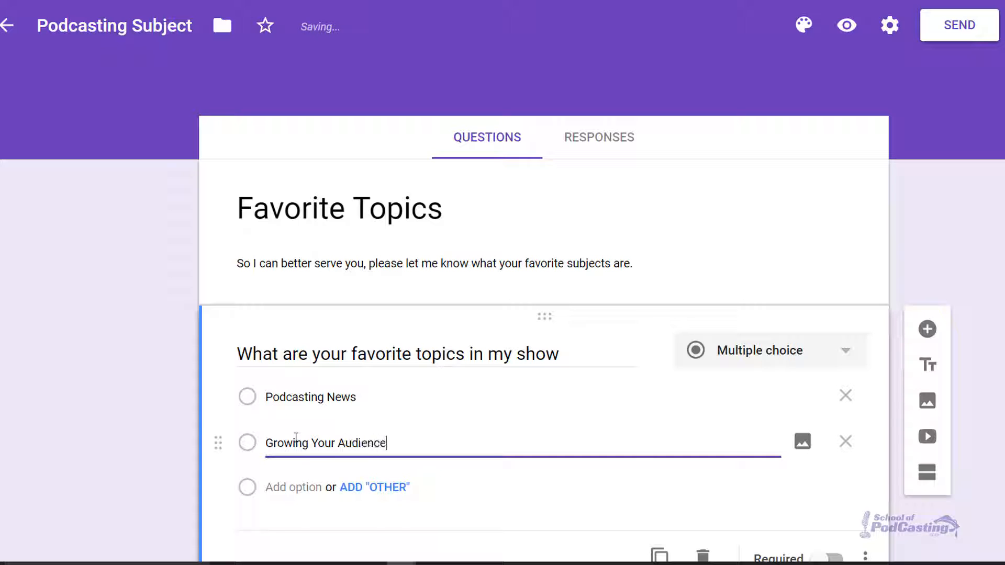
# Add the answer options "Podcast Gear", "Interviews with other podcasters" and "Because of my podcast stories" to the favorite topics question.
pyautogui.press('Return')
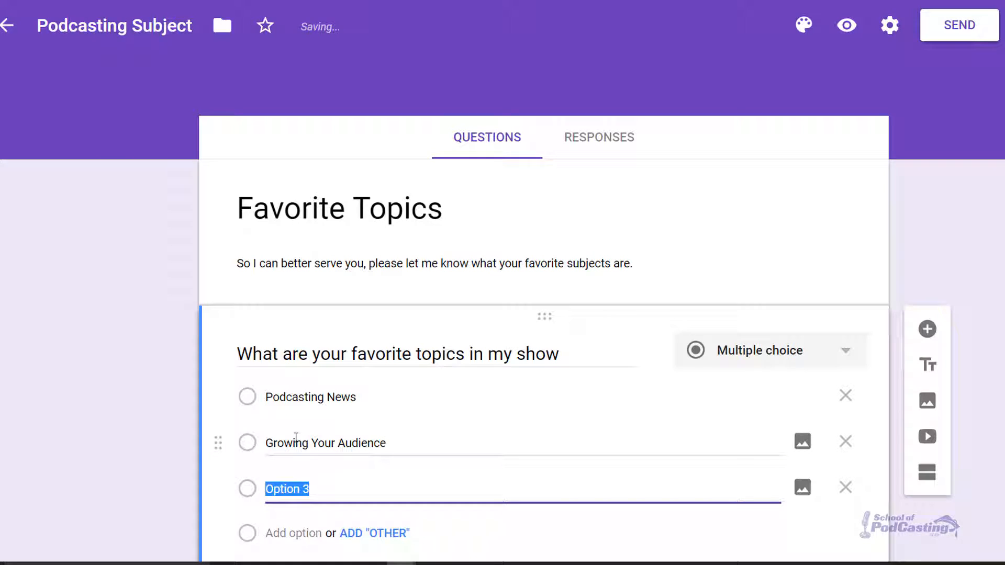
pyautogui.write('Podcast Gear')
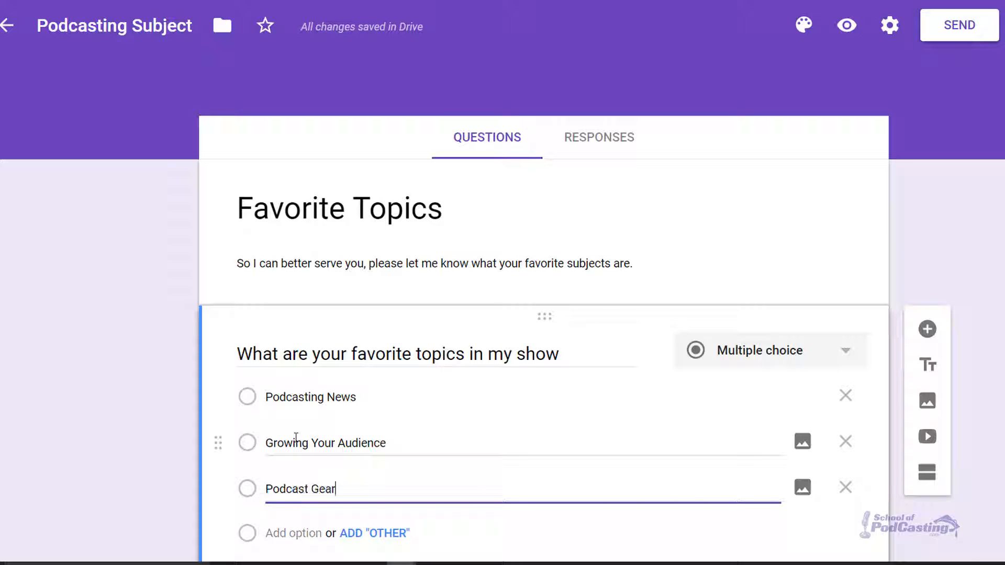
pyautogui.press('Return')
pyautogui.write('Inter')
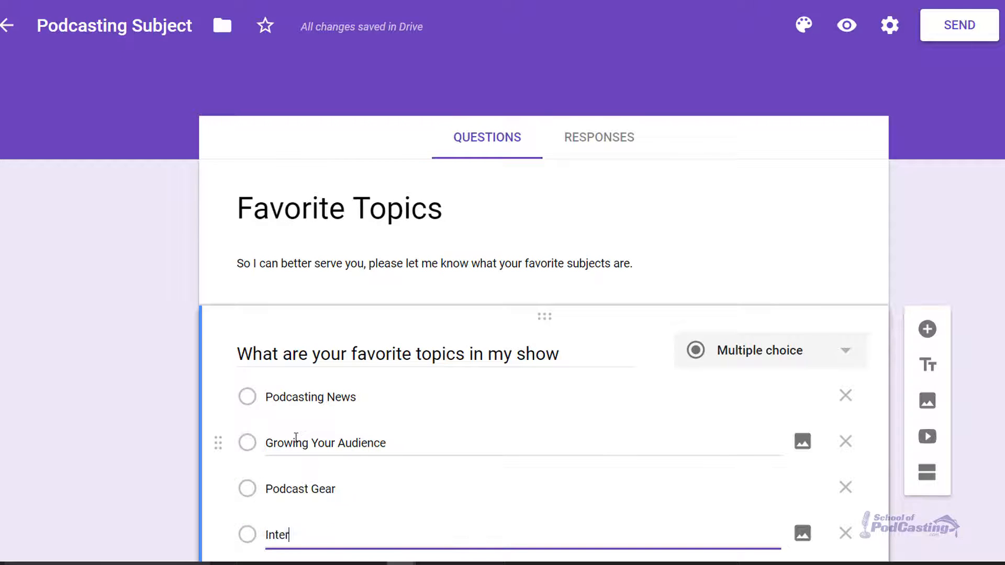
pyautogui.write('views with other podcasters')
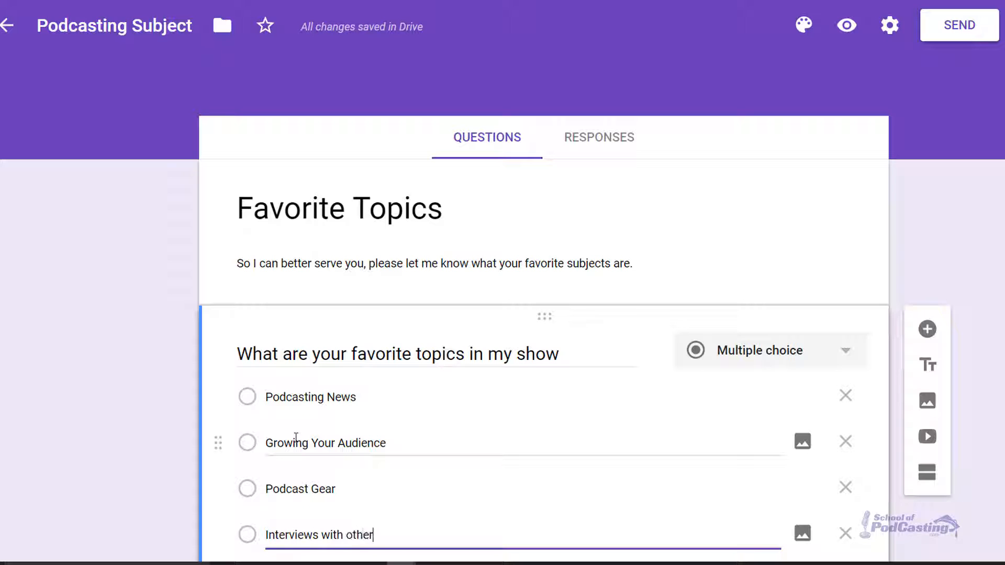
pyautogui.press('Return')
pyautogui.write('Because of my podcast stories')
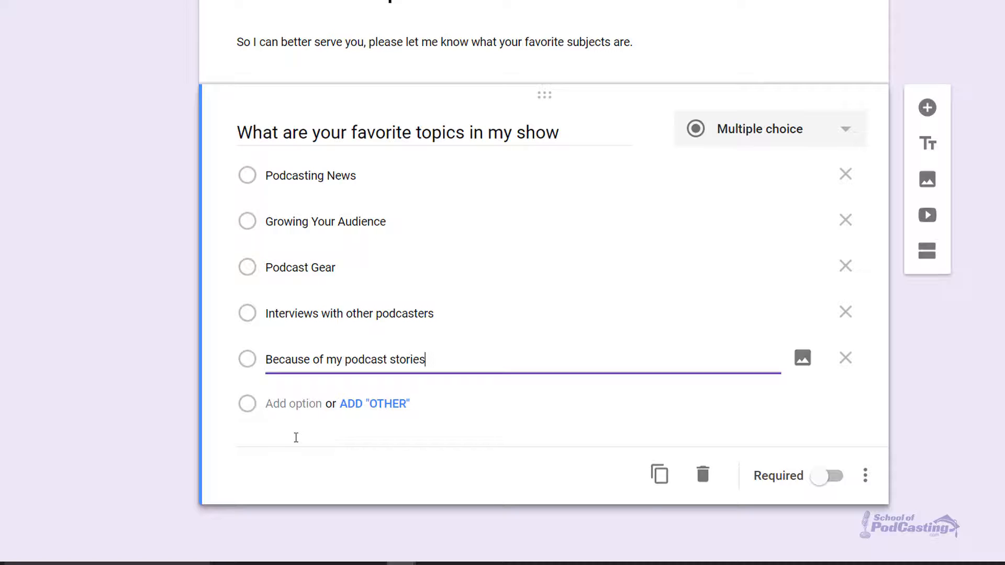
# Add the answer options "Tech Tips and Tools" and "Monetization Strategies" to the favorite topics question.
pyautogui.press('Return')
pyautogui.write('Tech Tips and Too')
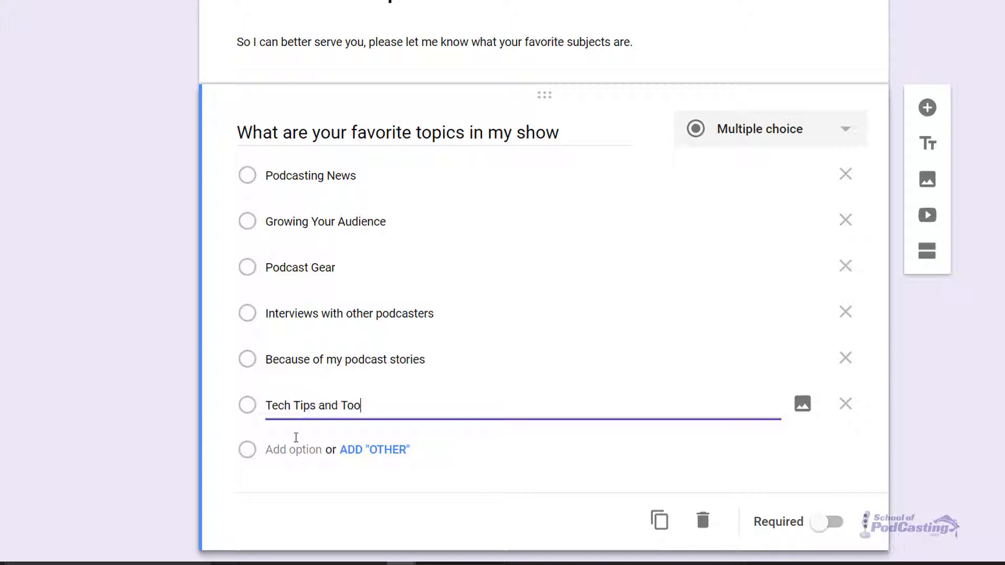
pyautogui.press('Return')
pyautogui.write('Monetization Strategies')
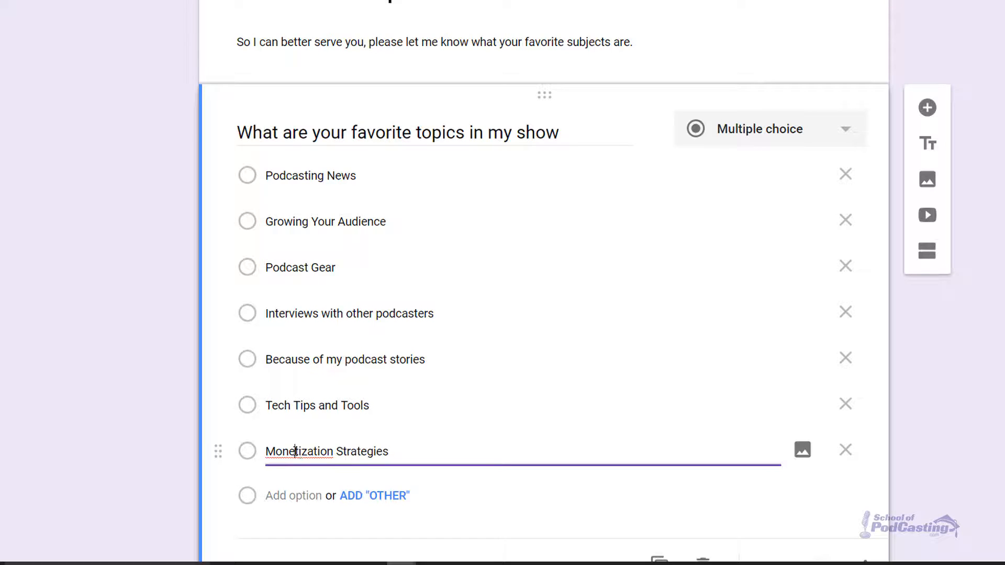
pyautogui.rightClick(296, 452)
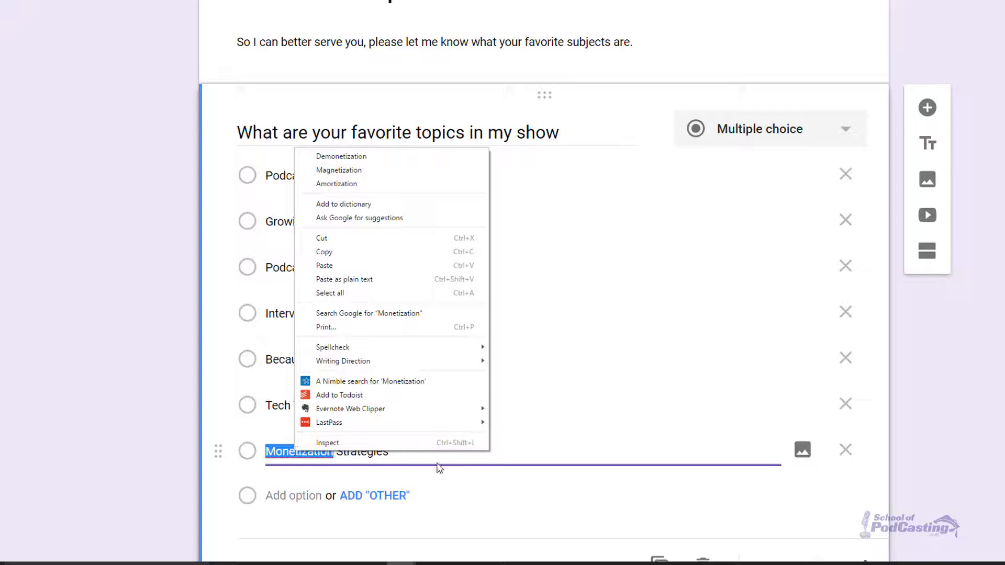
pyautogui.click(437, 468)
# Add an "Other" option to the favorite topics question and change its question type to Checkboxes.
pyautogui.click(385, 498)
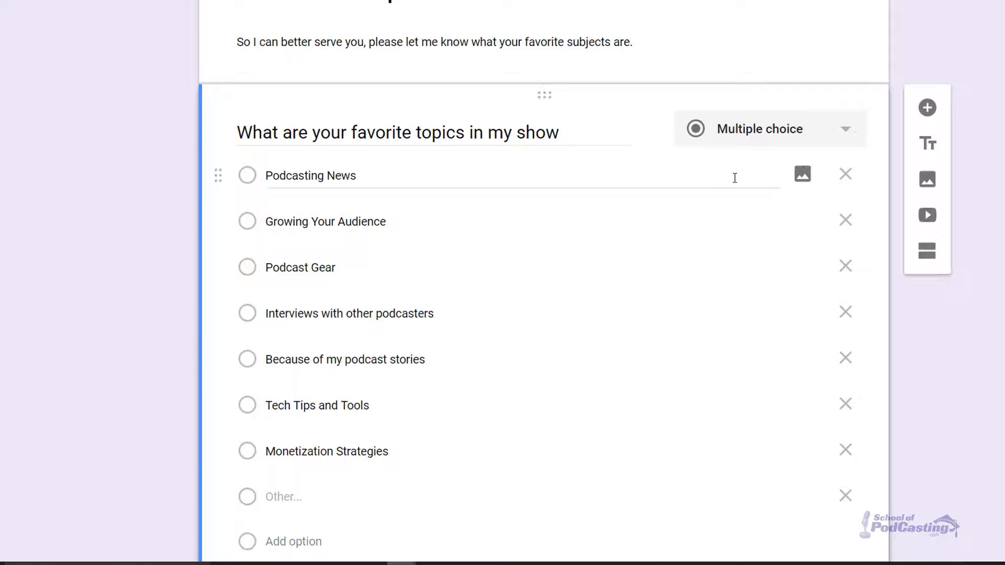
pyautogui.click(846, 140)
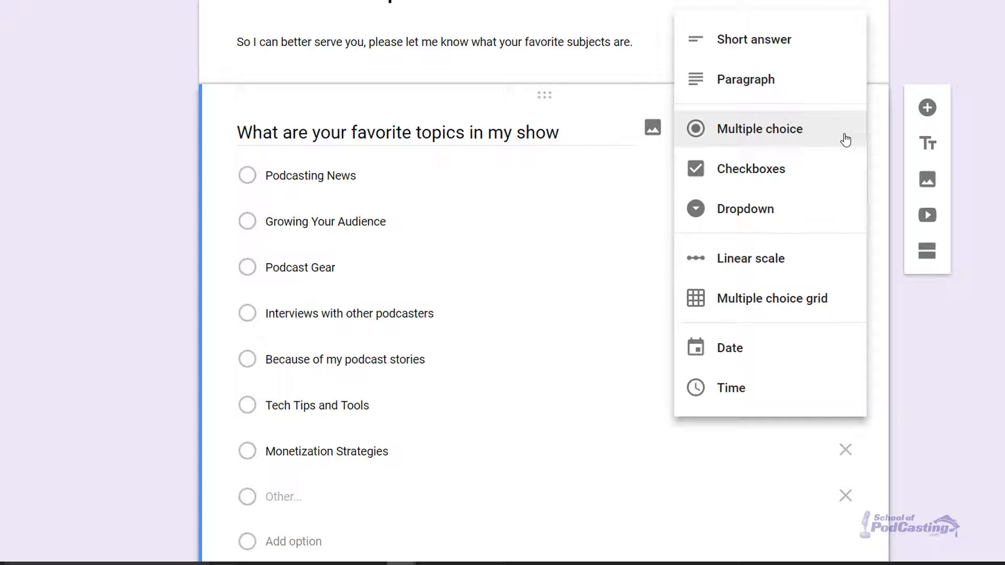
pyautogui.click(762, 174)
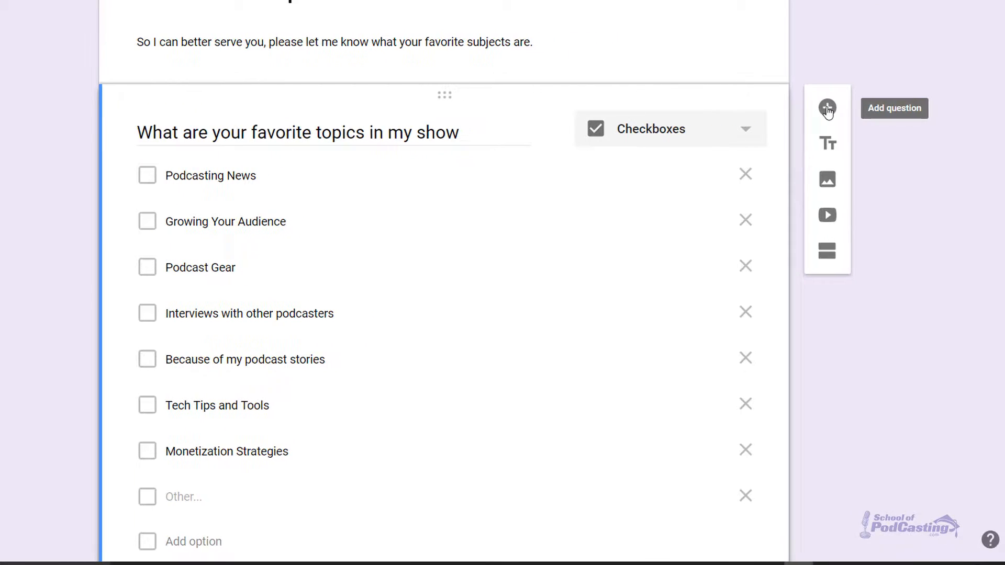
# Add the question "Are You Currently Subscribed to the School of Podcasting" with the suggested answers, keeping Yes and No and removing Maybe.
pyautogui.click(828, 108)
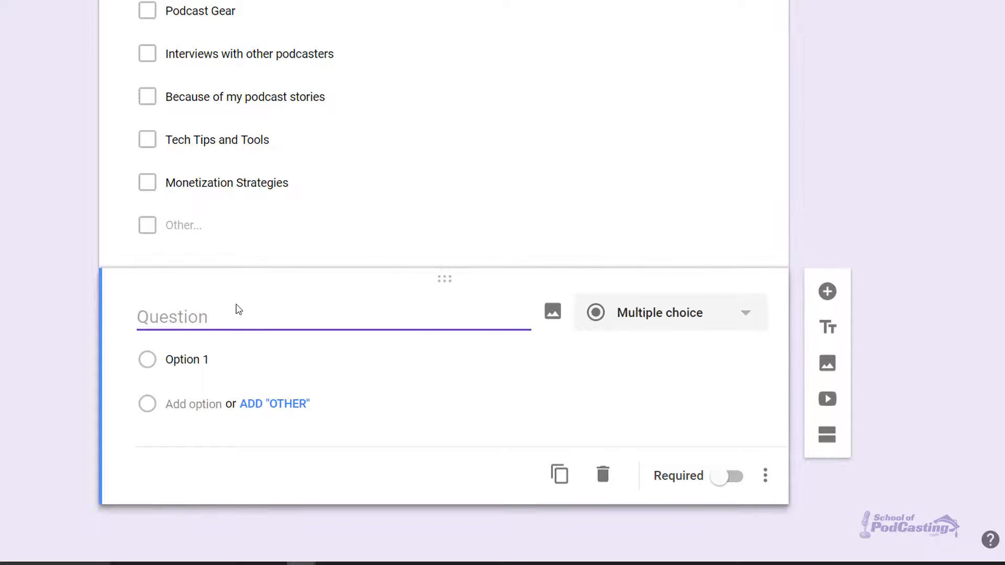
pyautogui.write('Are You')
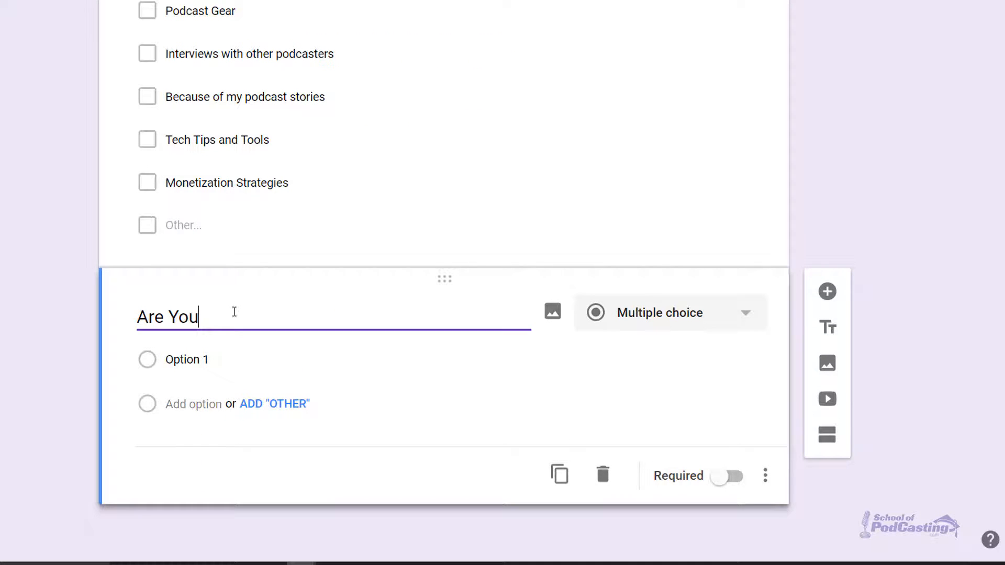
pyautogui.write(' Currently ')
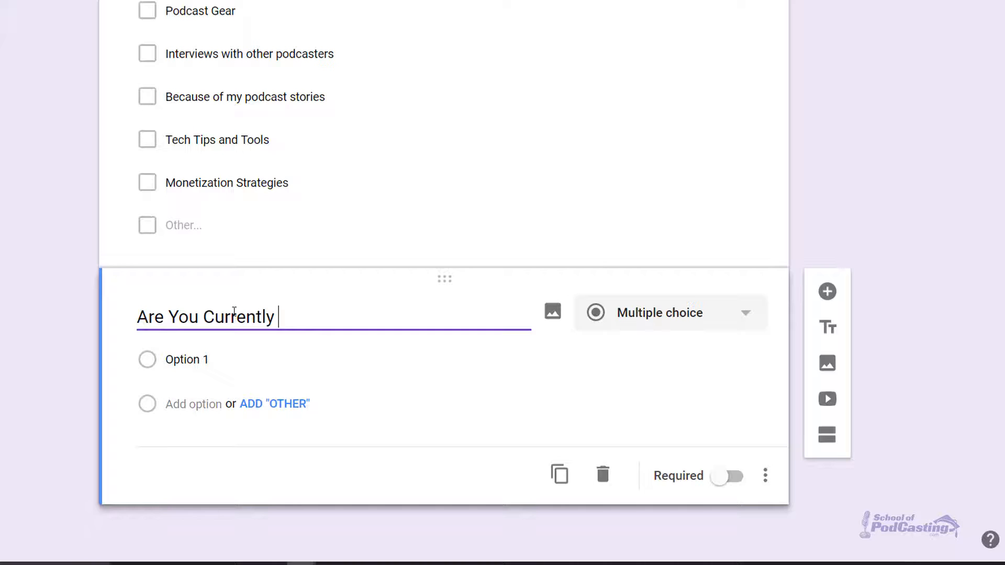
pyautogui.write('Subscribed to the School of Podcasting')
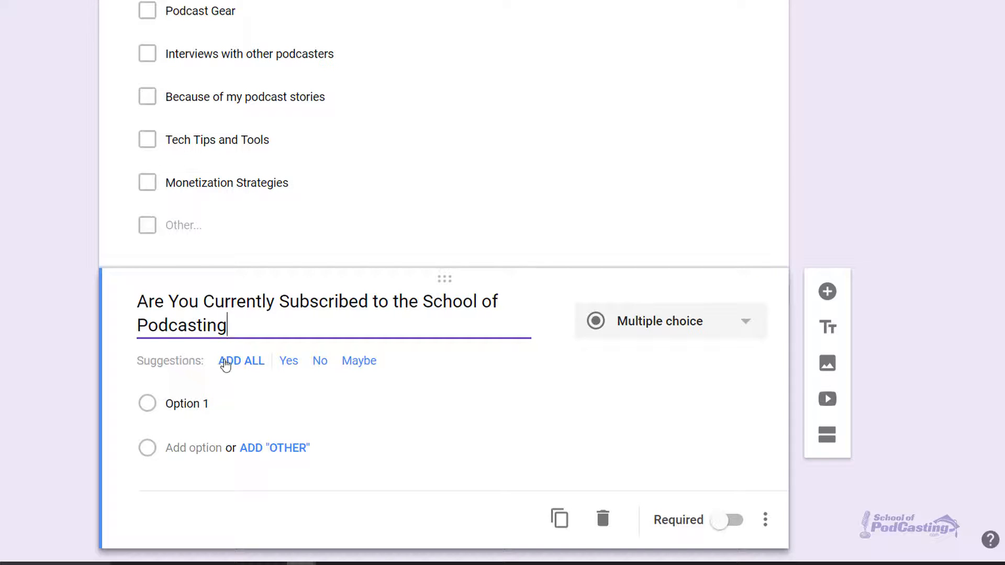
pyautogui.click(226, 363)
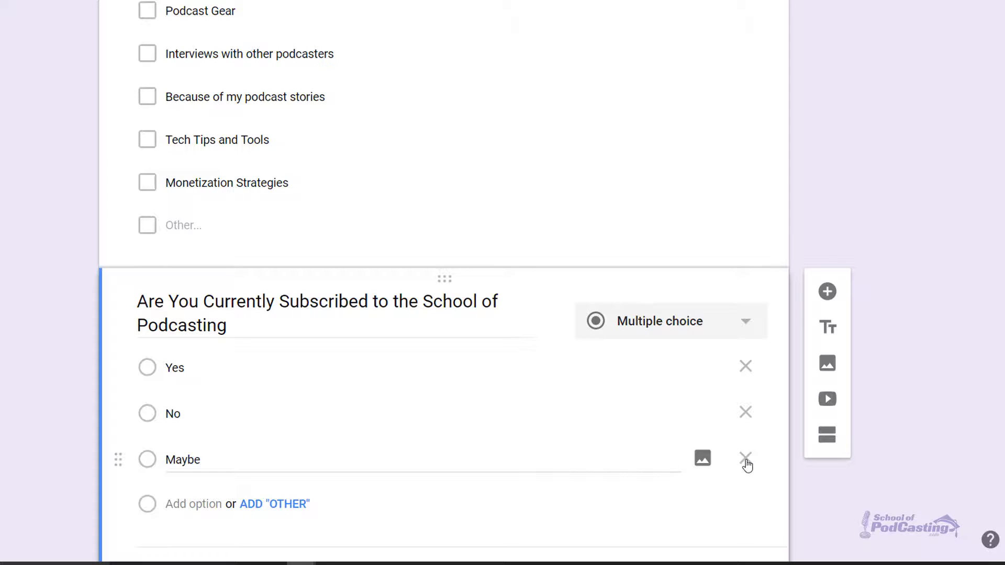
pyautogui.click(746, 459)
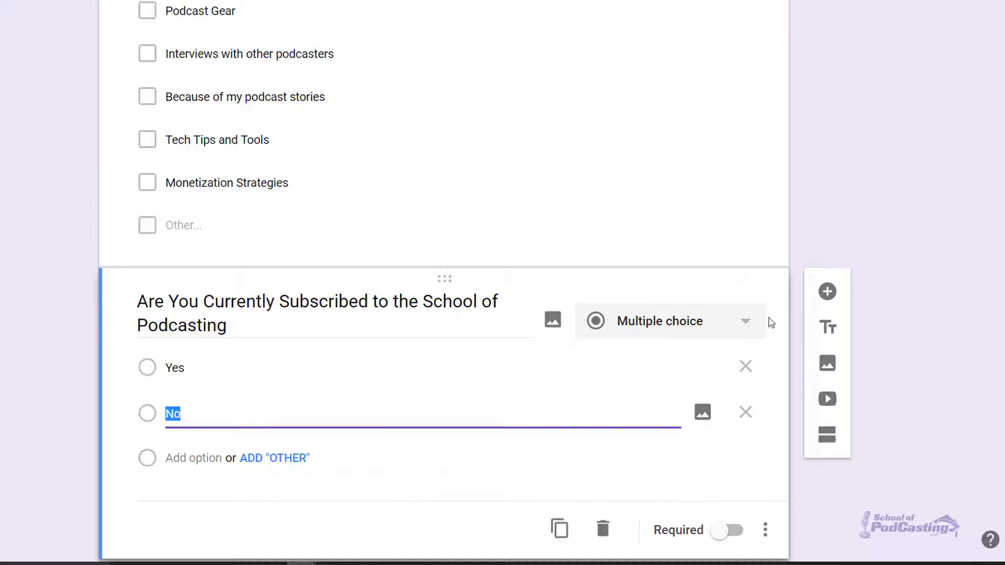
# Add a multiple-choice question "What app/software do you use to subscriber" with "N/A" as its first answer option.
pyautogui.click(825, 295)
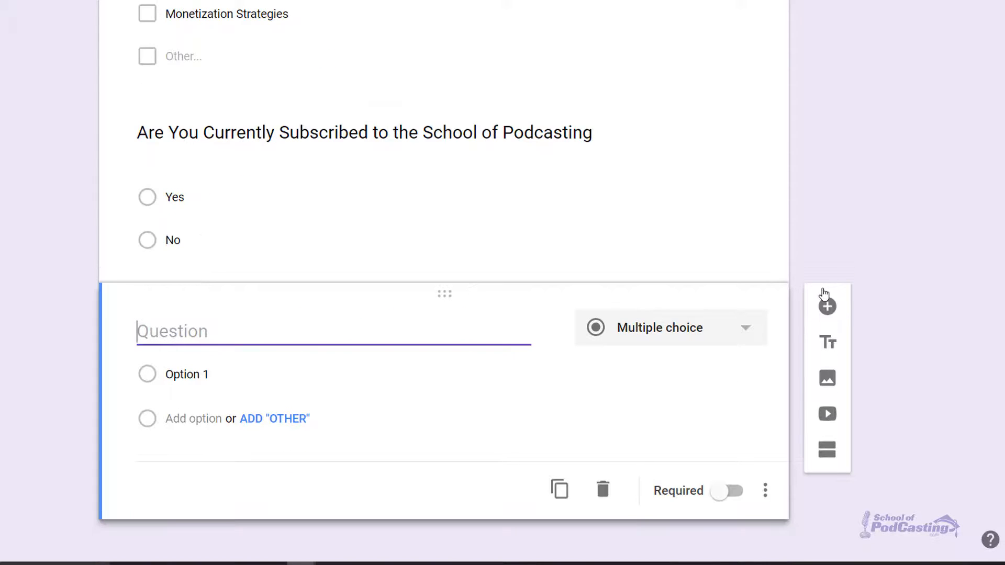
pyautogui.write('What')
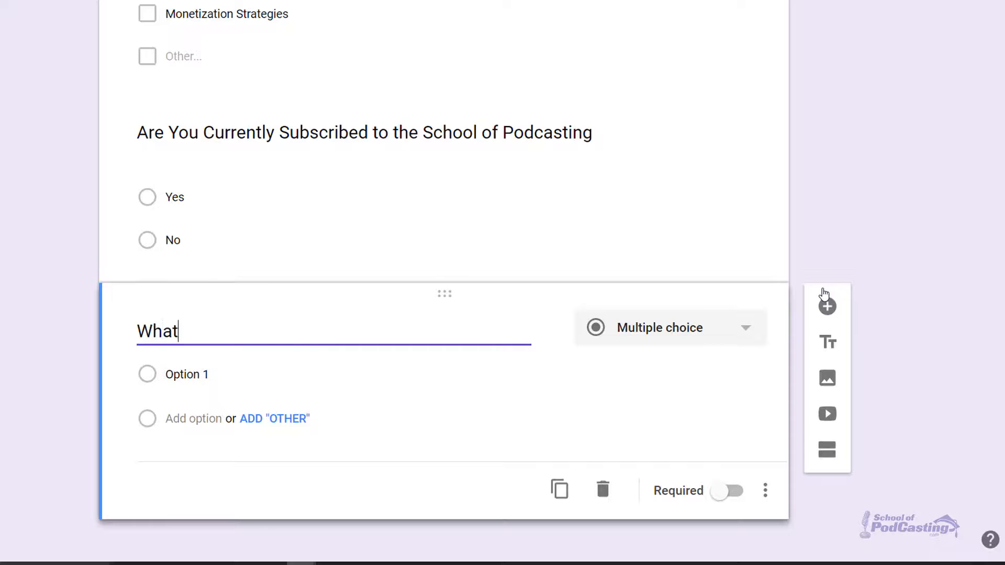
pyautogui.write(' app/software do you use to subscriber')
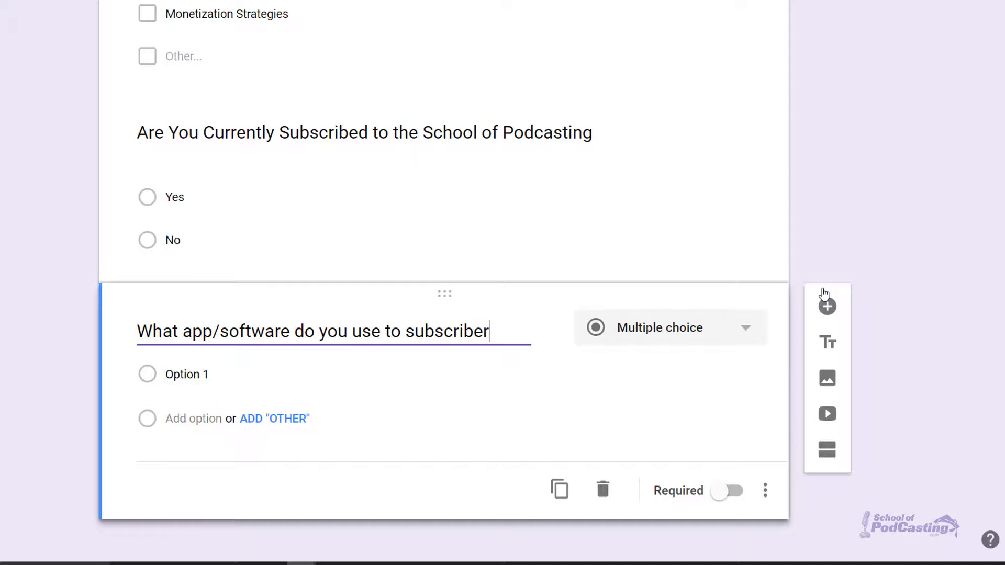
pyautogui.click(194, 371)
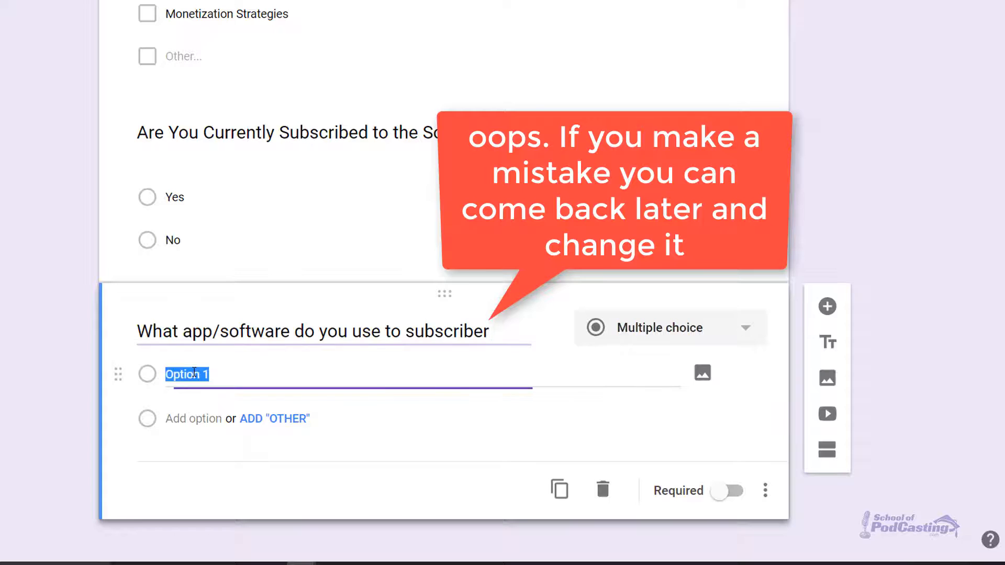
pyautogui.write('N/A')
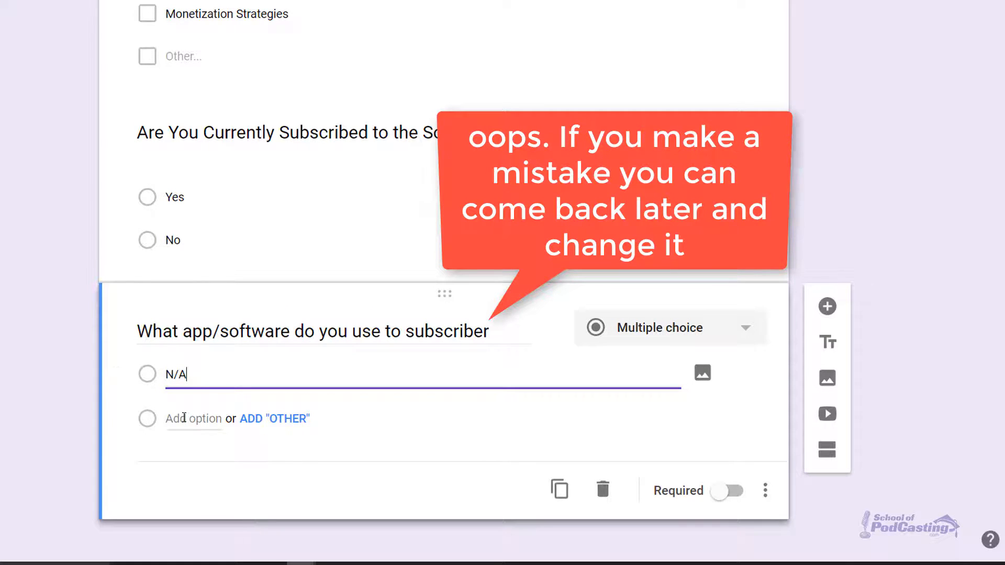
# Add the answer options "iTunes", "Stitcher", "Overcast" and "Pocketcasts" to the app/software question.
pyautogui.click(185, 419)
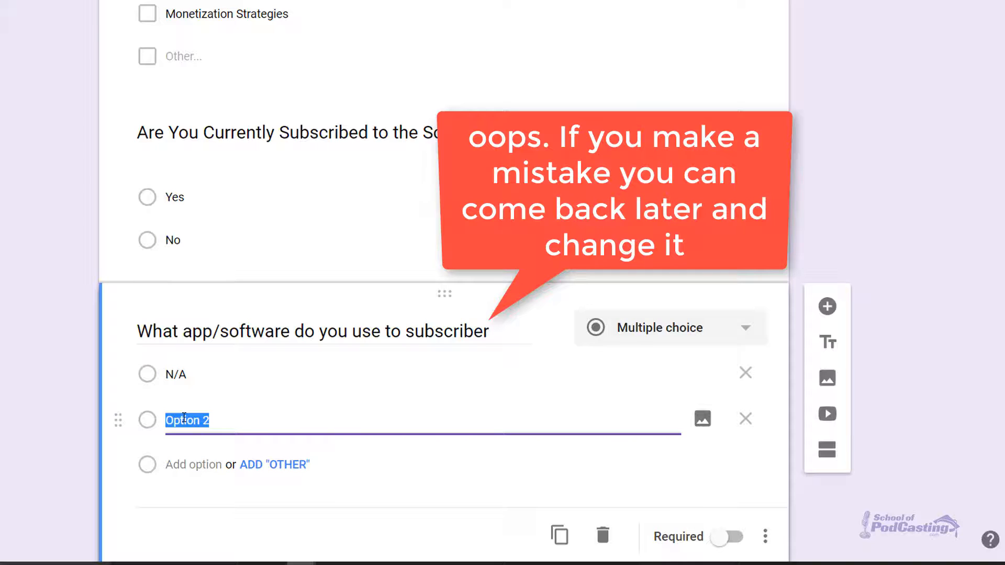
pyautogui.write('iTunes')
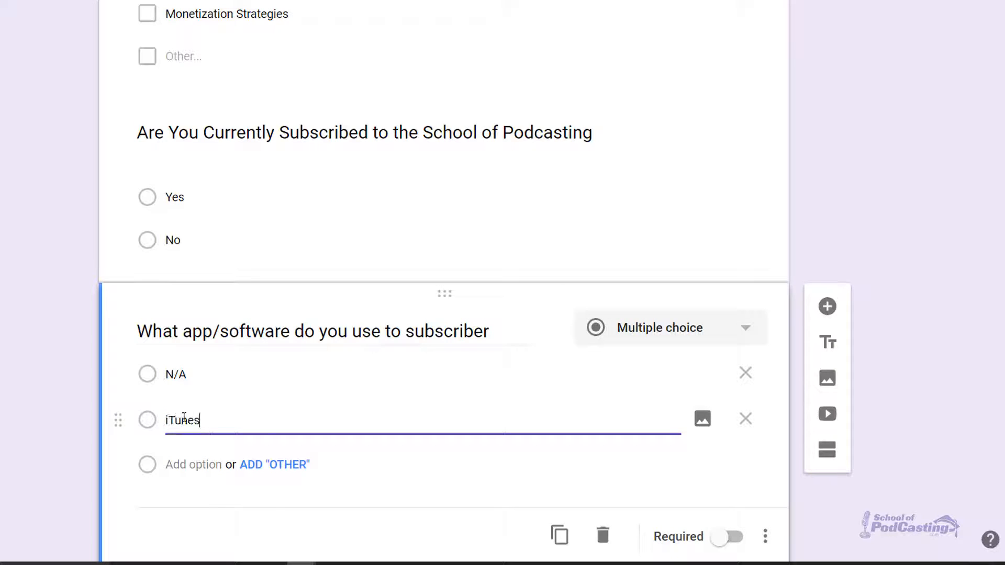
pyautogui.press('Return')
pyautogui.write('Stitcher')
pyautogui.press('Return')
pyautogui.write('Overcast')
pyautogui.press('Return')
pyautogui.write('P')
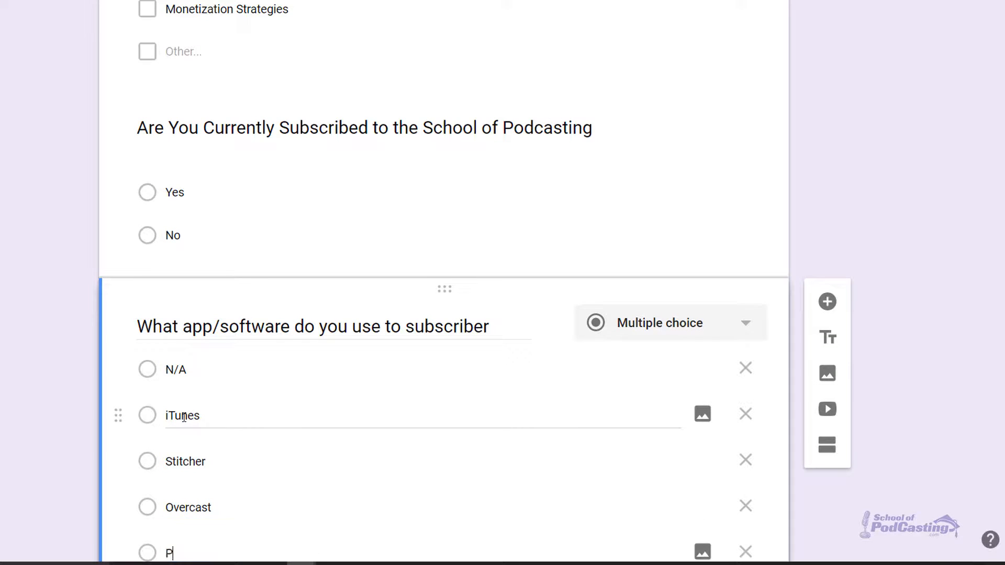
pyautogui.write('ocketcasts')
pyautogui.press('Return')
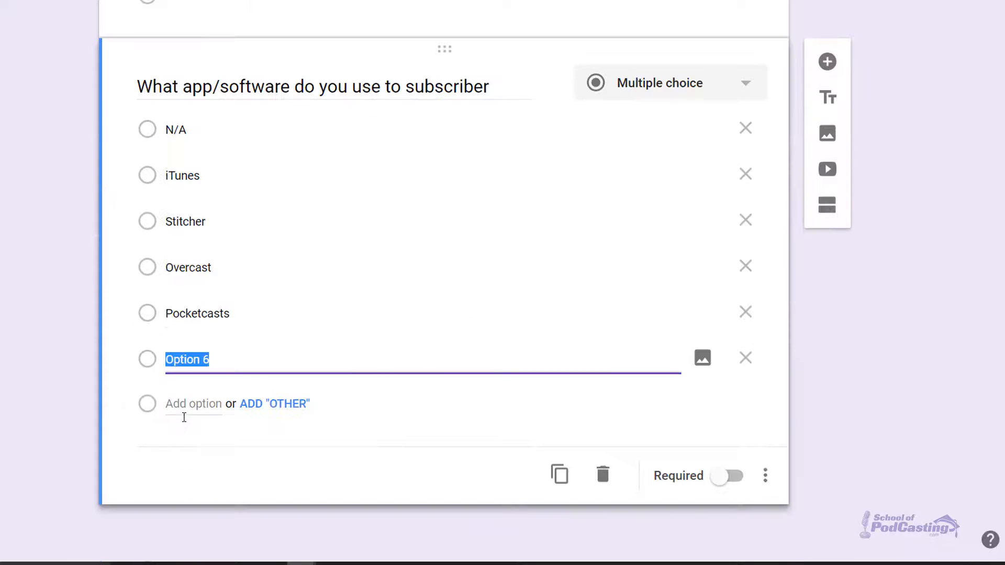
# Change the app/software question's type to Short answer and make it required.
pyautogui.scroll(1, 722, 164)
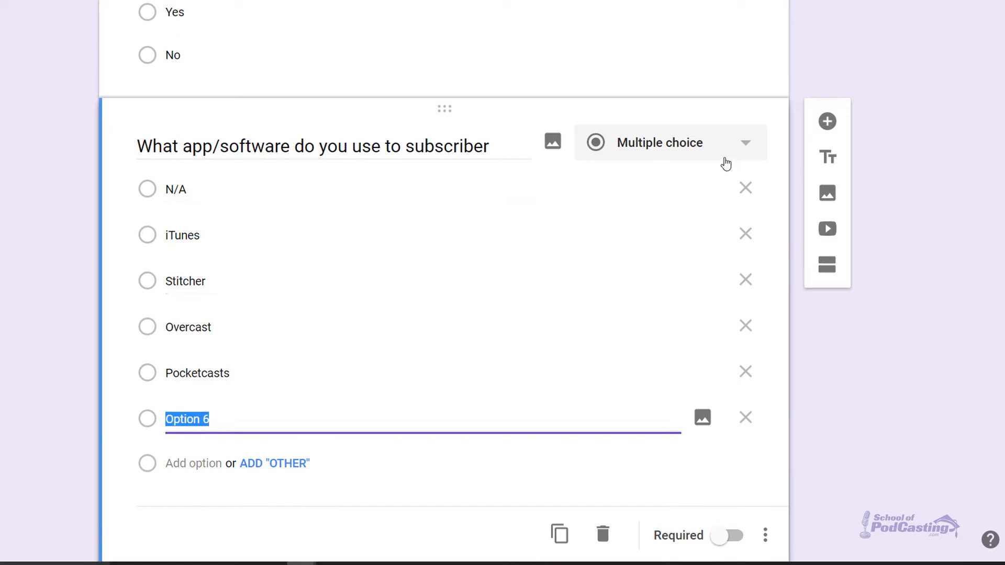
pyautogui.click(740, 142)
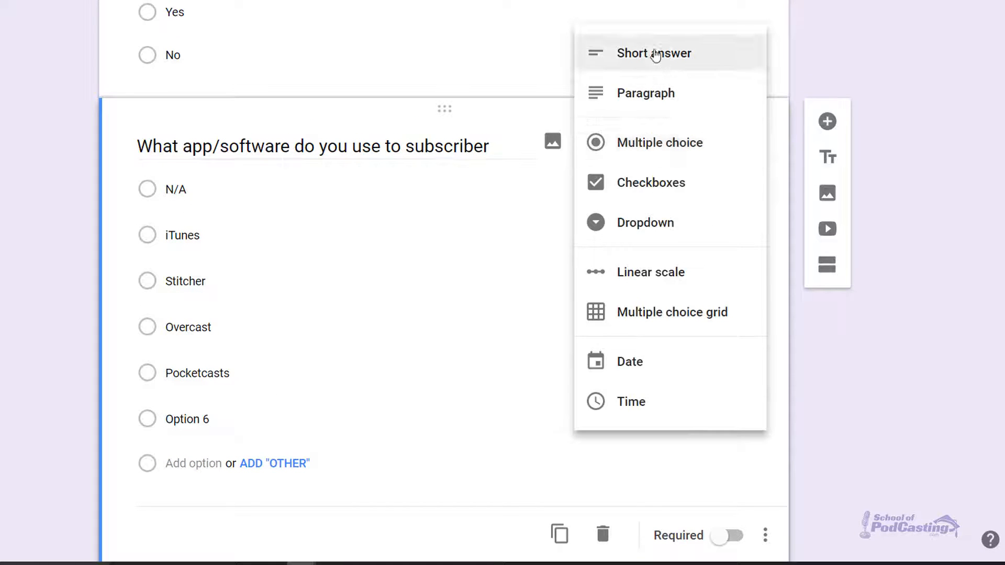
pyautogui.click(656, 54)
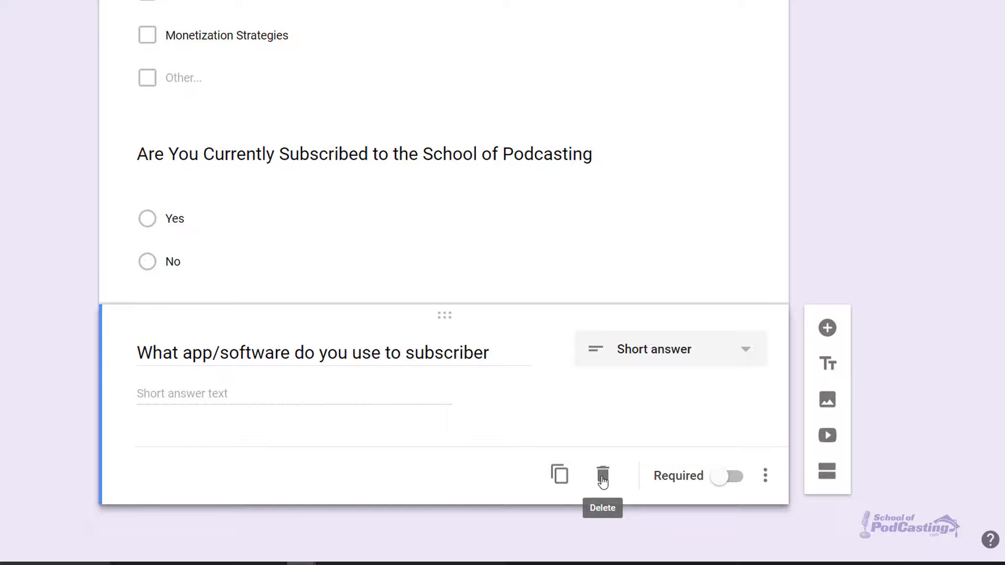
pyautogui.click(722, 477)
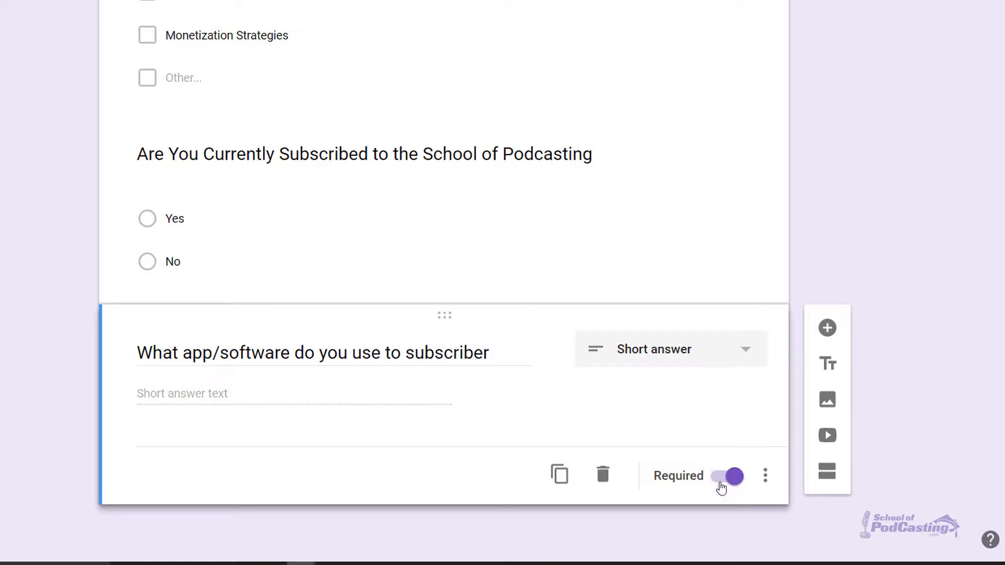
# Make the question about being subscribed to the School of Podcasting required.
pyautogui.scroll(5, 685, 398)
pyautogui.click(671, 386)
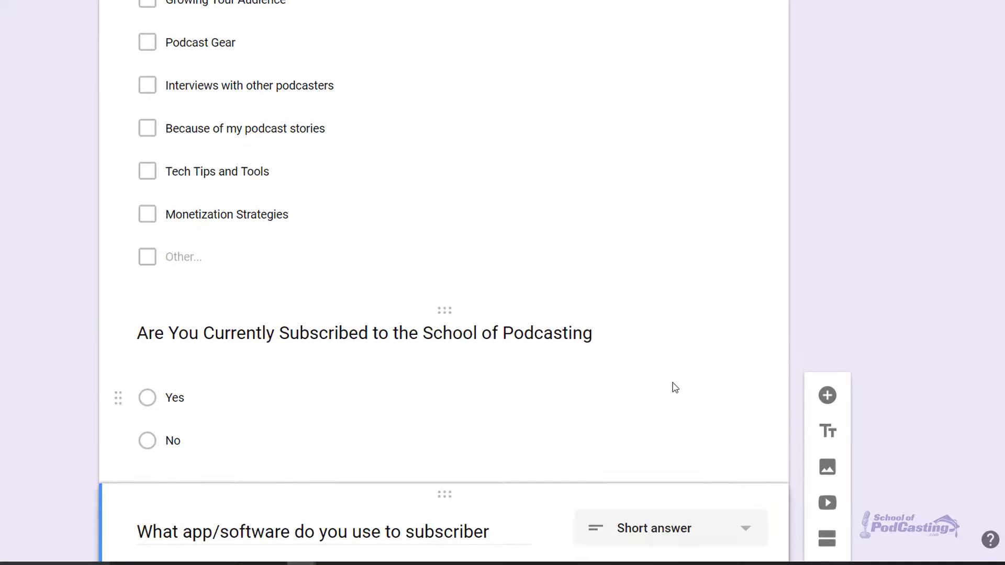
pyautogui.scroll(-2, 612, 395)
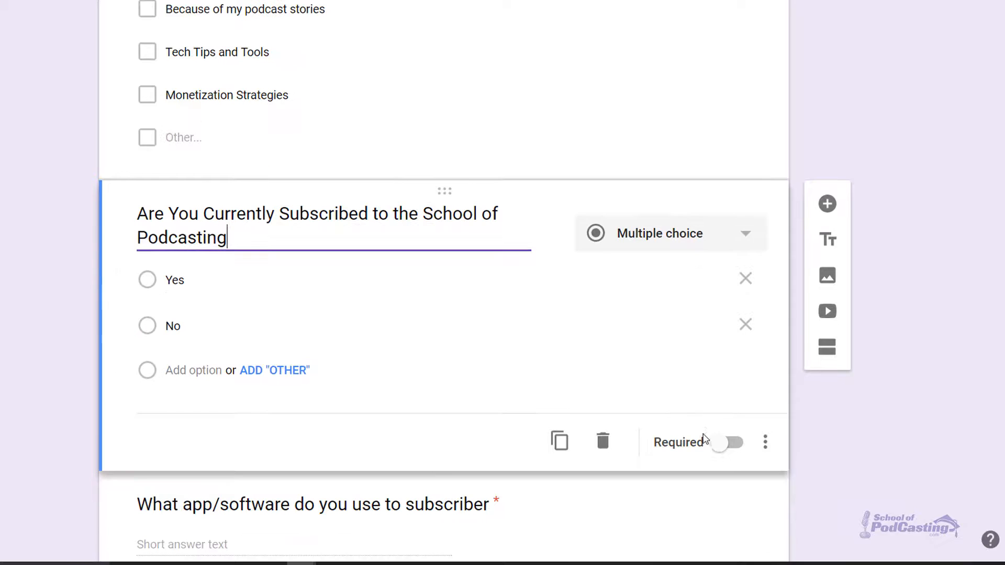
pyautogui.click(721, 448)
# Make the question "What are your favorite topics in my show" required and return to the form's title.
pyautogui.scroll(9, 703, 419)
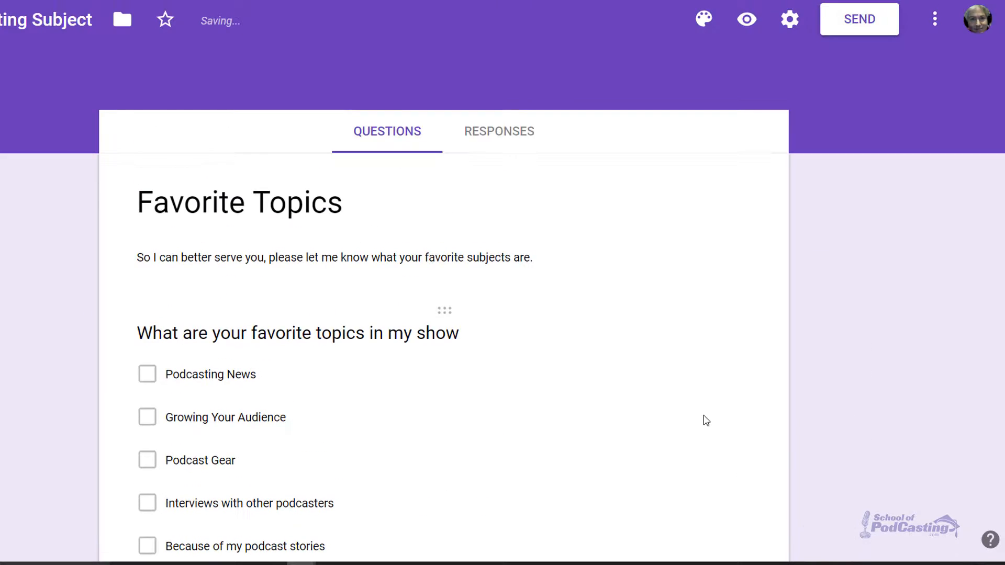
pyautogui.scroll(-2, 705, 416)
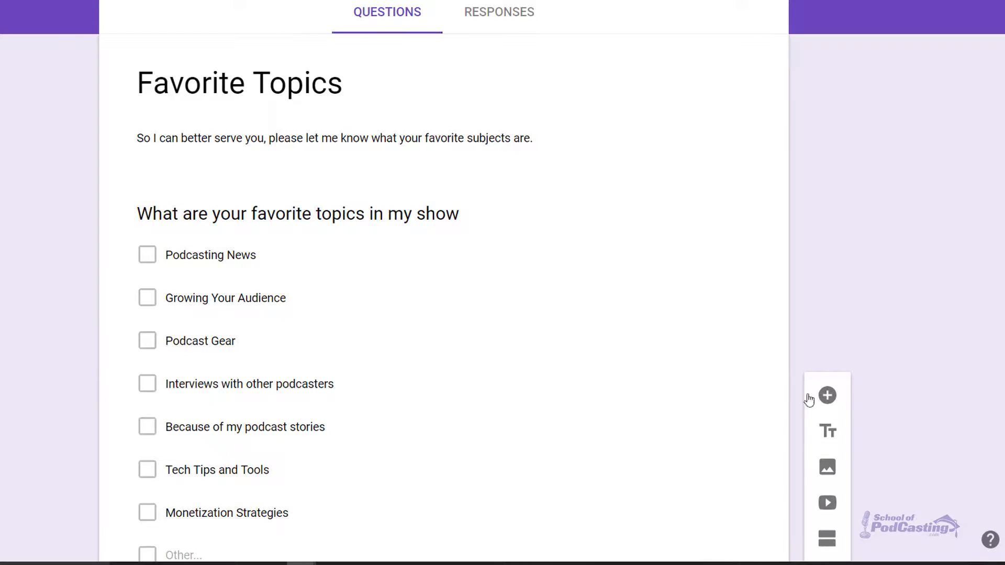
pyautogui.scroll(-1, 802, 416)
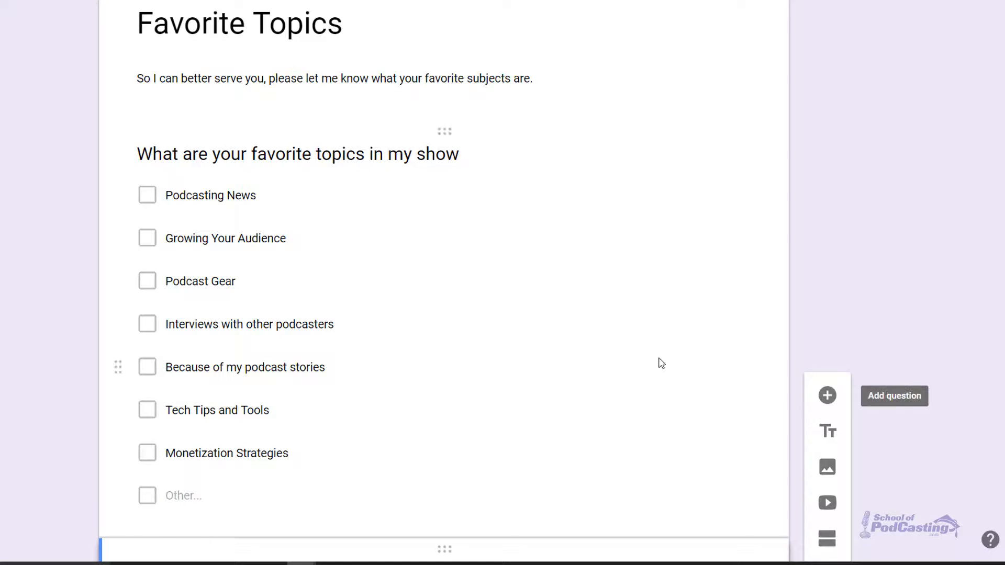
pyautogui.scroll(3, 660, 357)
pyautogui.click(660, 358)
pyautogui.scroll(-1, 660, 358)
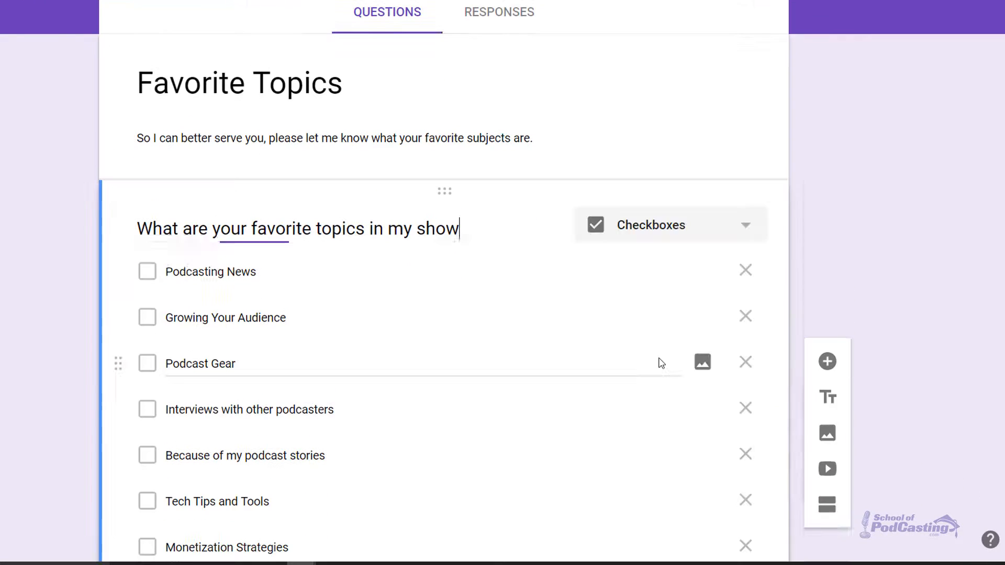
pyautogui.scroll(-2, 660, 358)
pyautogui.scroll(-3, 660, 358)
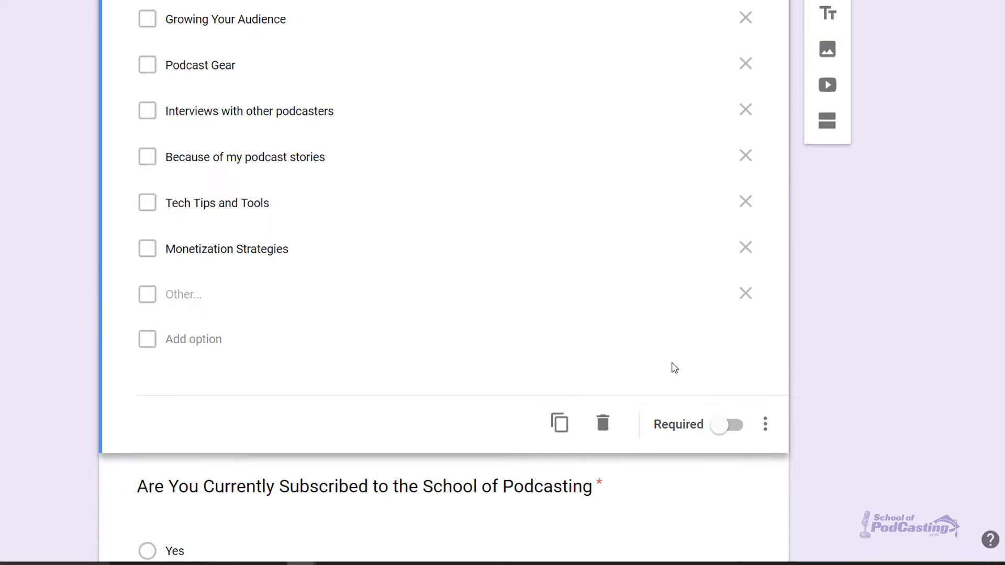
pyautogui.click(724, 424)
pyautogui.scroll(1, 609, 351)
pyautogui.scroll(7, 608, 350)
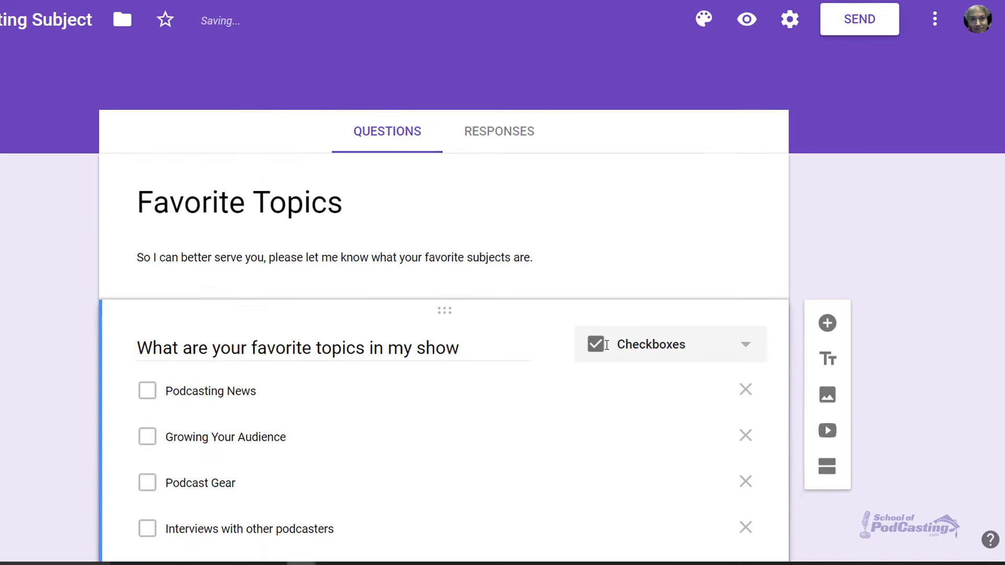
pyautogui.click(607, 239)
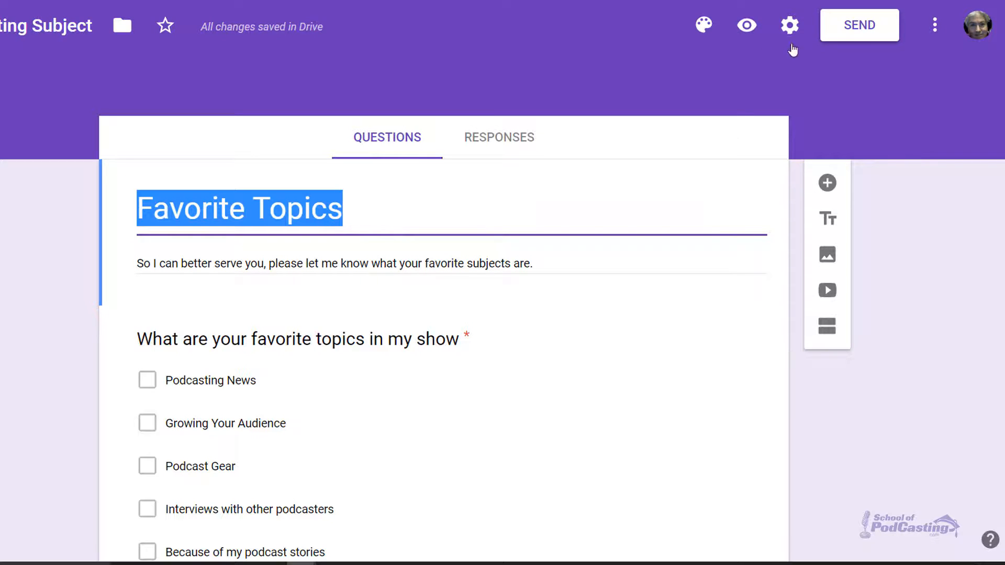
# Get the form's shareable link and open it in an incognito window to review the survey as a respondent.
pyautogui.click(842, 35)
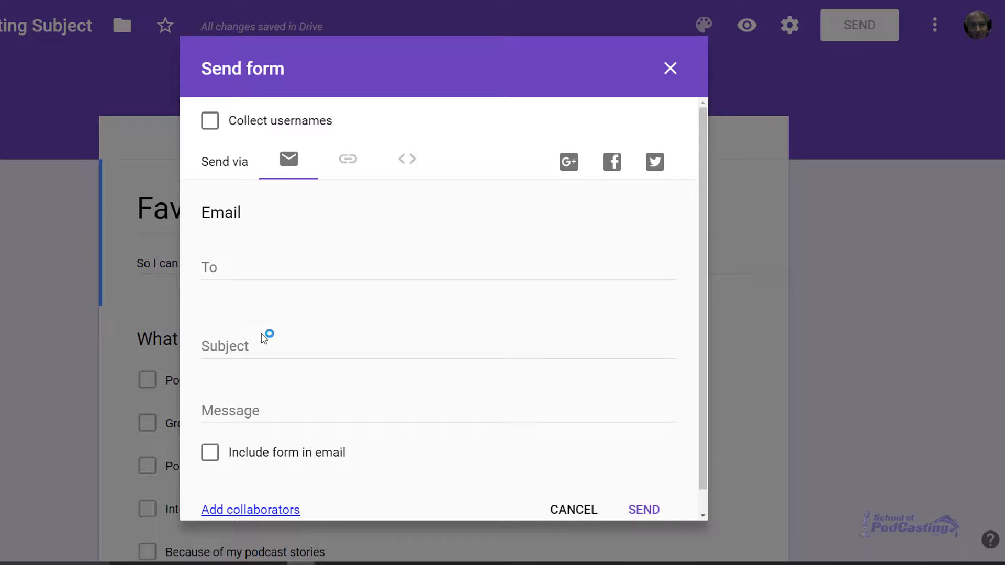
pyautogui.click(350, 165)
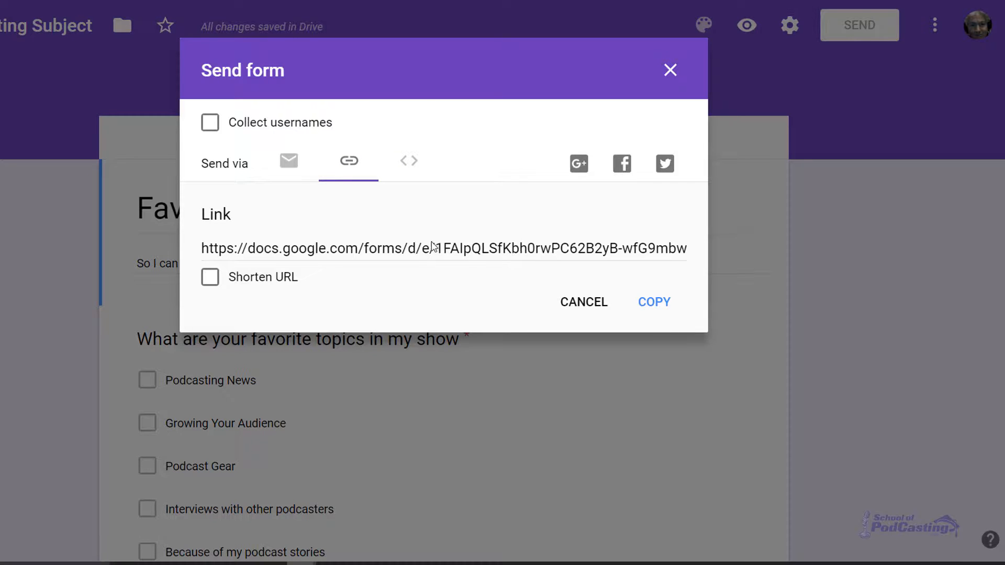
pyautogui.click(432, 246)
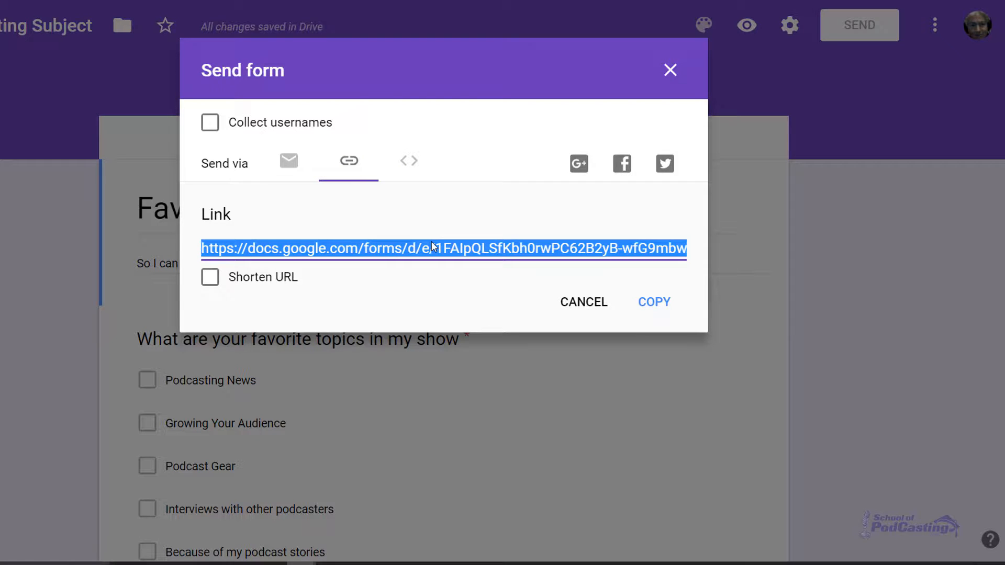
pyautogui.hotkey('ctrl', 'shift', 'n')
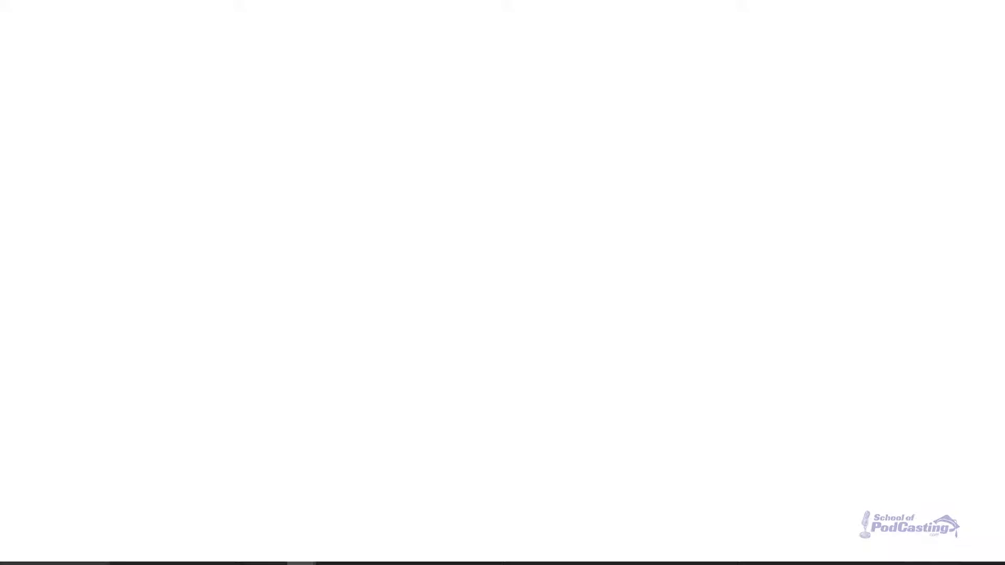
pyautogui.write('https://docs.google.com/forms/d/e/1FAIpQLSfKbh0rwPC62B2yB-wfG9mbwy9osiC7gmCthc87e6LTxqSY3Q/viewform?usp=sf_link')
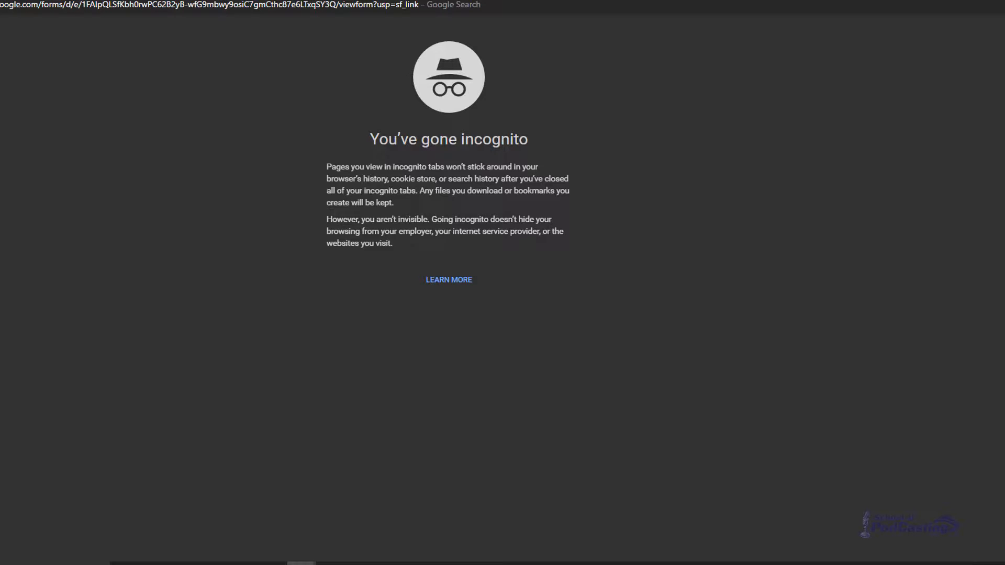
pyautogui.press('Return')
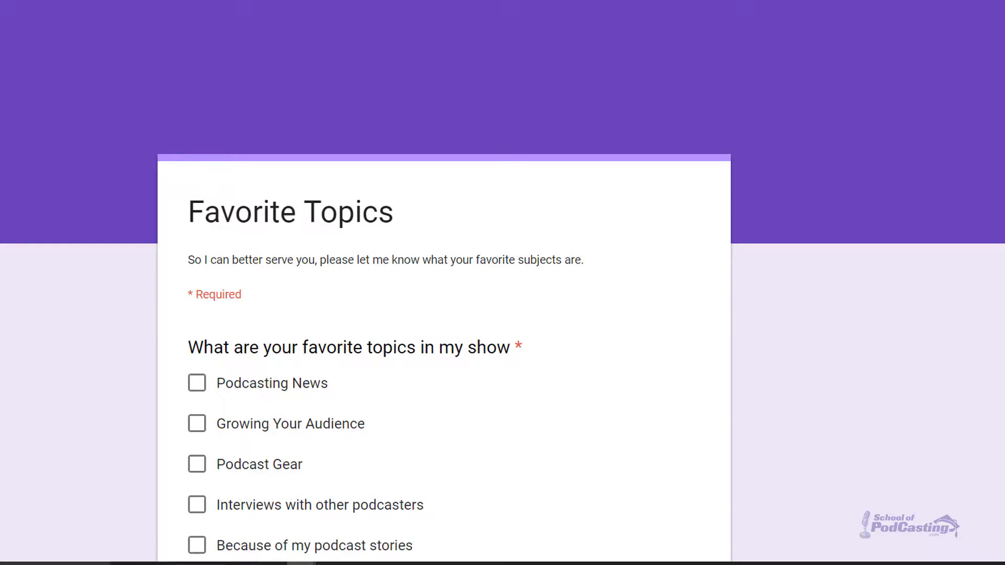
pyautogui.scroll(-12, 127, 161)
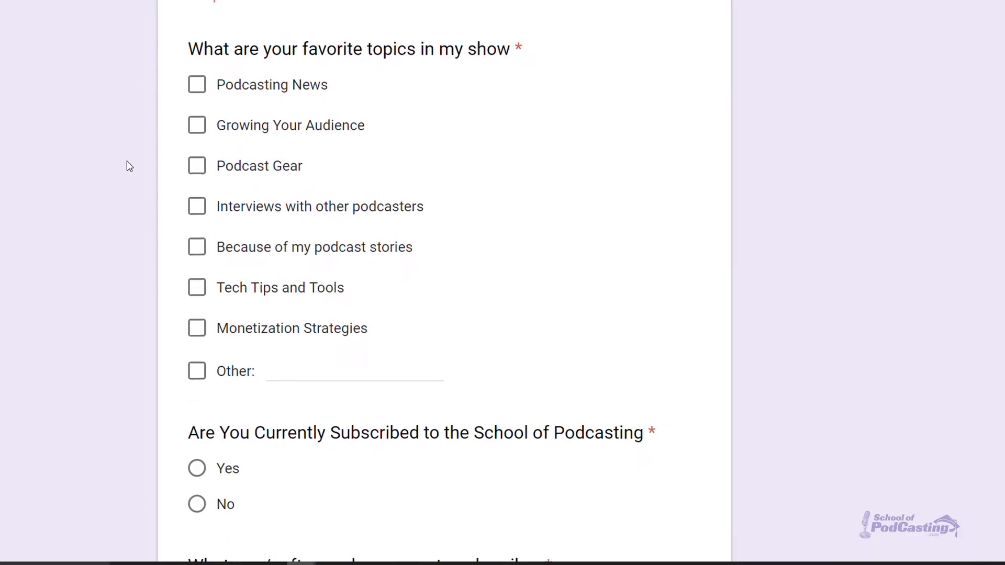
pyautogui.scroll(8, 127, 161)
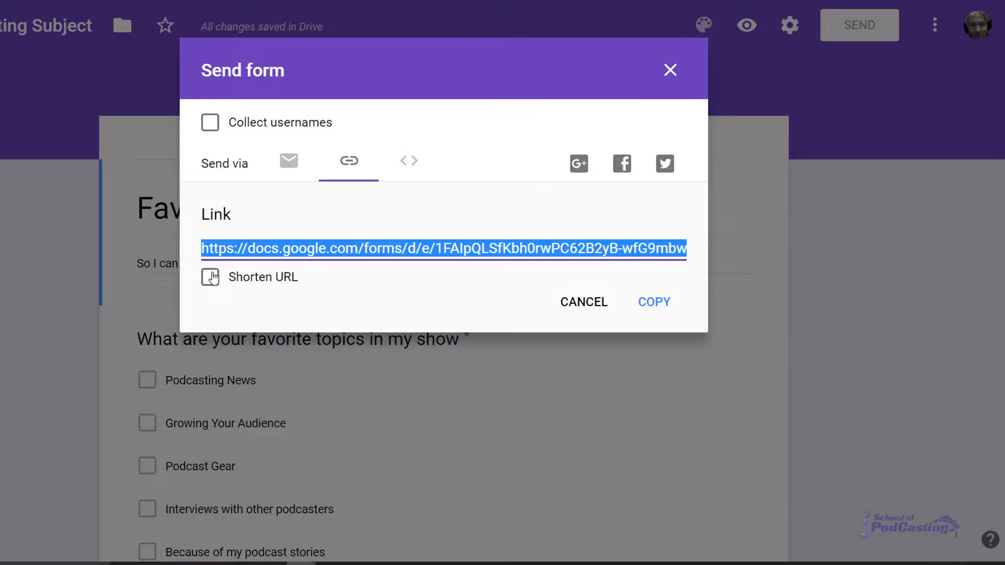
# Shorten the form's share link, and enable Collect usernames while viewing the embed HTML code in the send options.
pyautogui.click(210, 278)
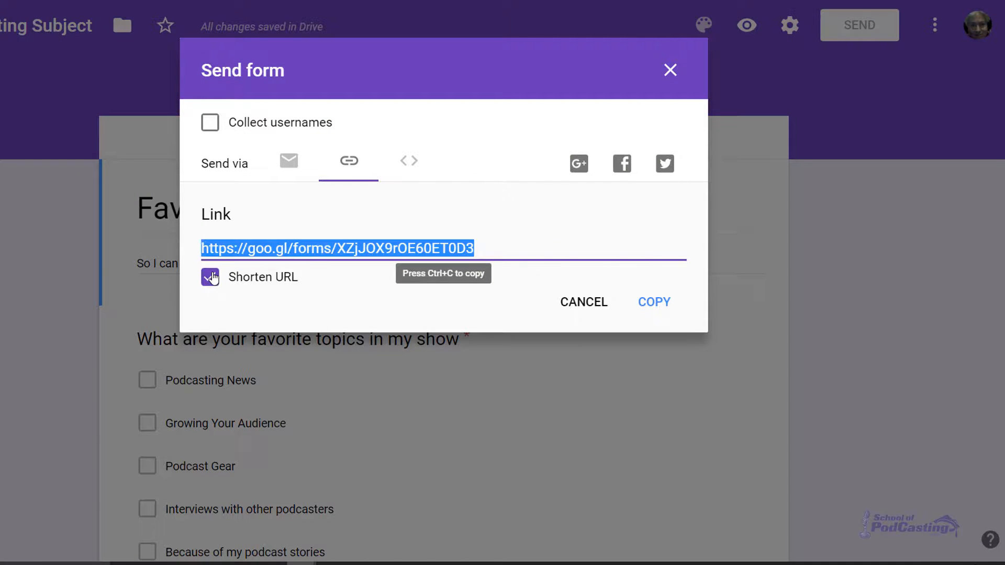
pyautogui.click(409, 167)
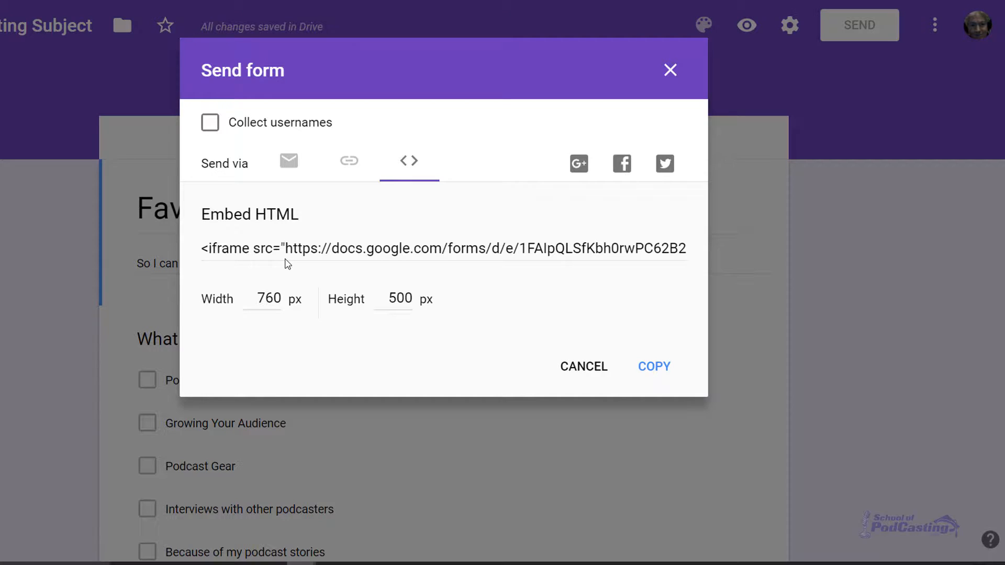
pyautogui.click(211, 127)
pyautogui.click(255, 253)
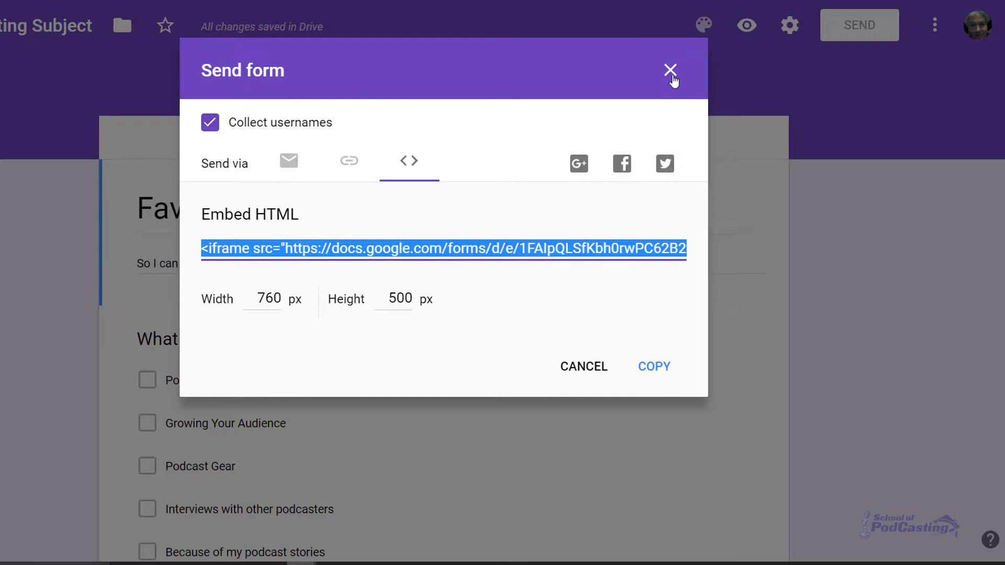
pyautogui.click(671, 71)
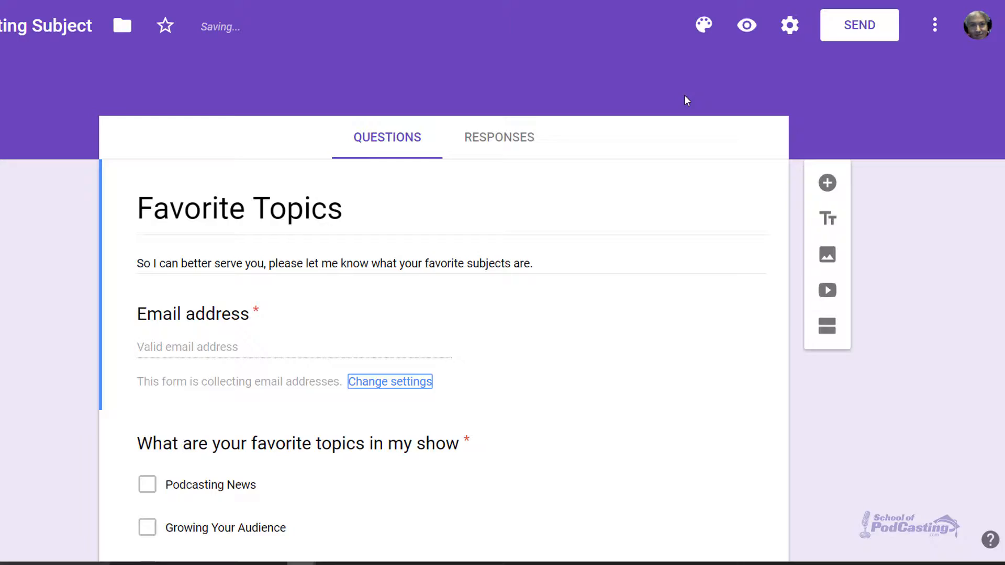
# Change the form's theme color from the palette to indigo blue and reopen the palette to view the other theme choices.
pyautogui.click(703, 26)
pyautogui.click(713, 149)
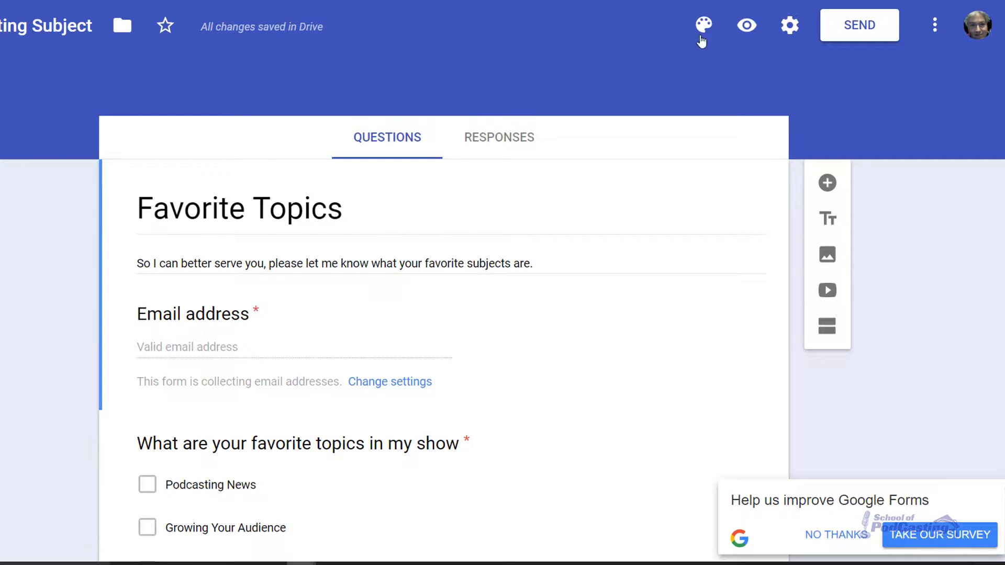
pyautogui.click(702, 28)
pyautogui.click(702, 27)
pyautogui.click(701, 28)
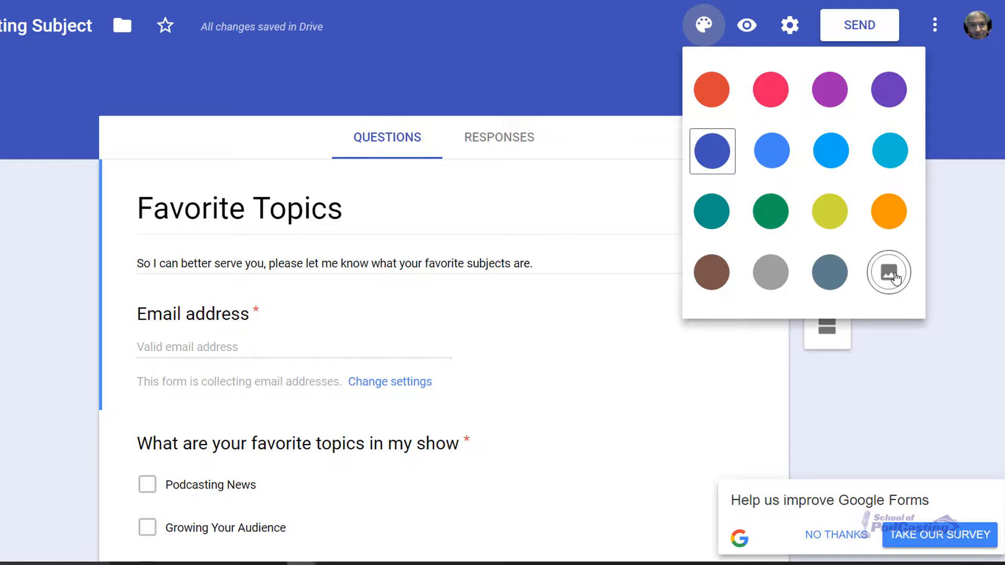
# Preview the form with its new color theme and return to editing it.
pyautogui.click(746, 28)
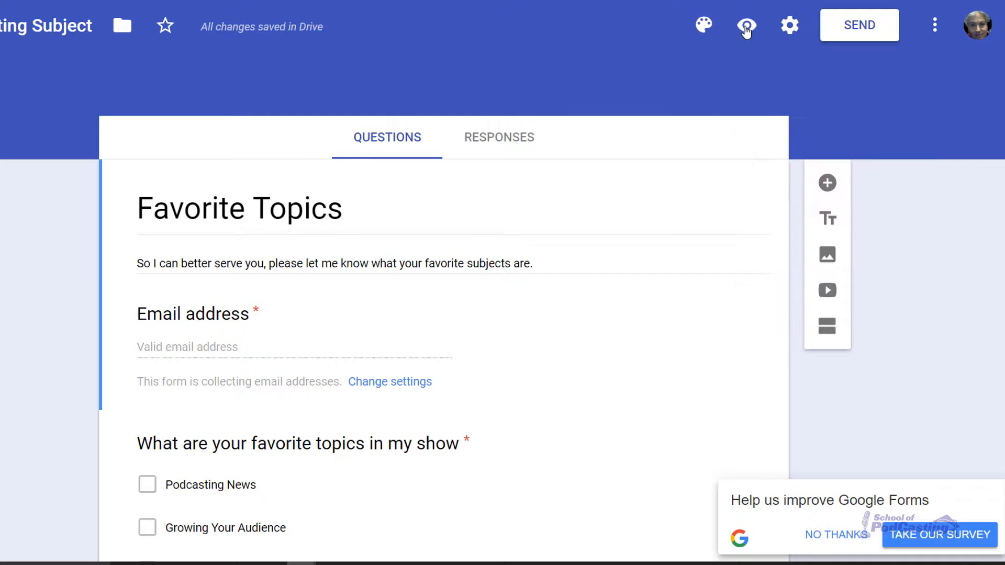
pyautogui.click(747, 28)
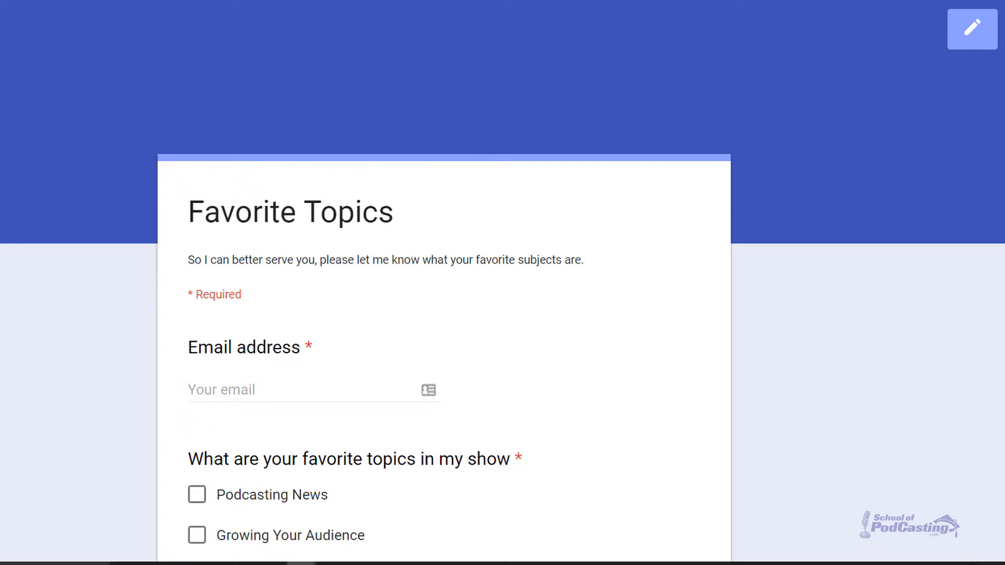
pyautogui.click(973, 29)
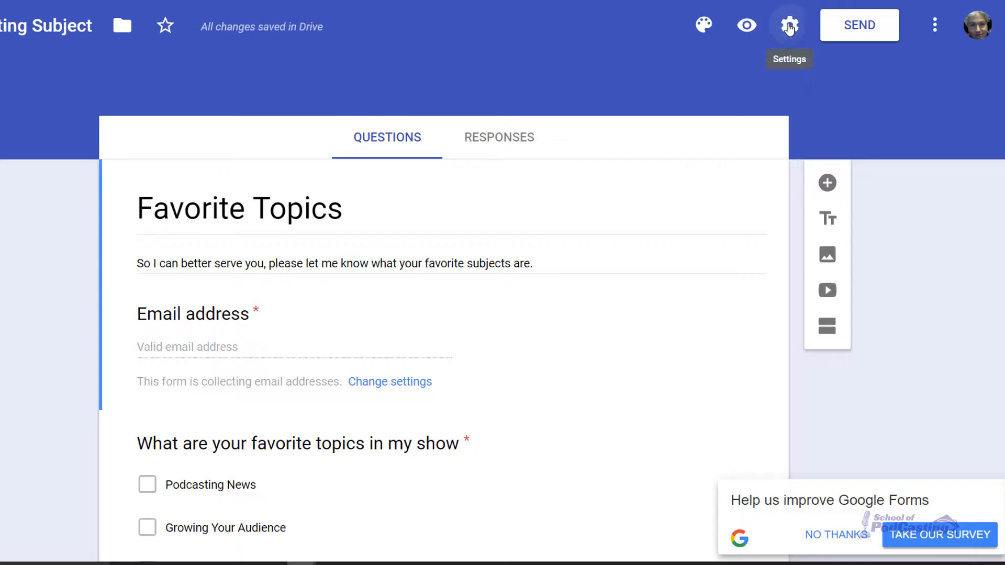
# Review the form's general, presentation and quiz settings, and save them with email collection and response receipts on request enabled.
pyautogui.click(789, 27)
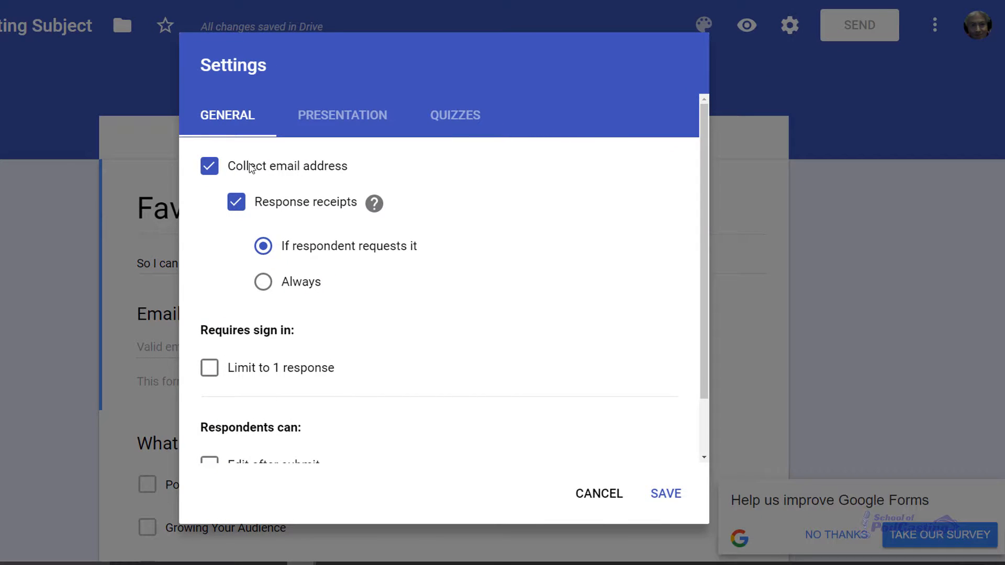
pyautogui.scroll(-1, 254, 184)
pyautogui.scroll(-1, 234, 169)
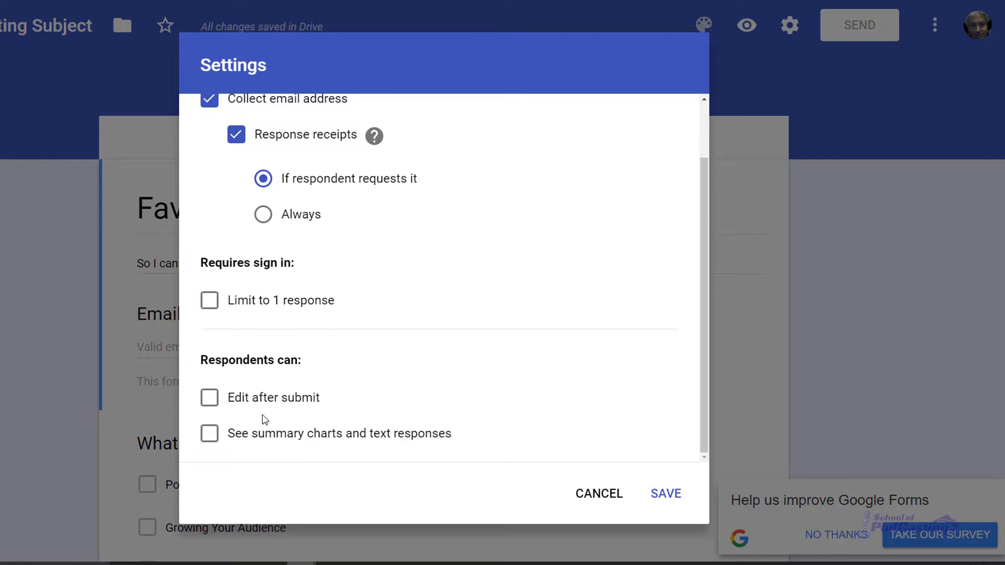
pyautogui.scroll(3, 364, 340)
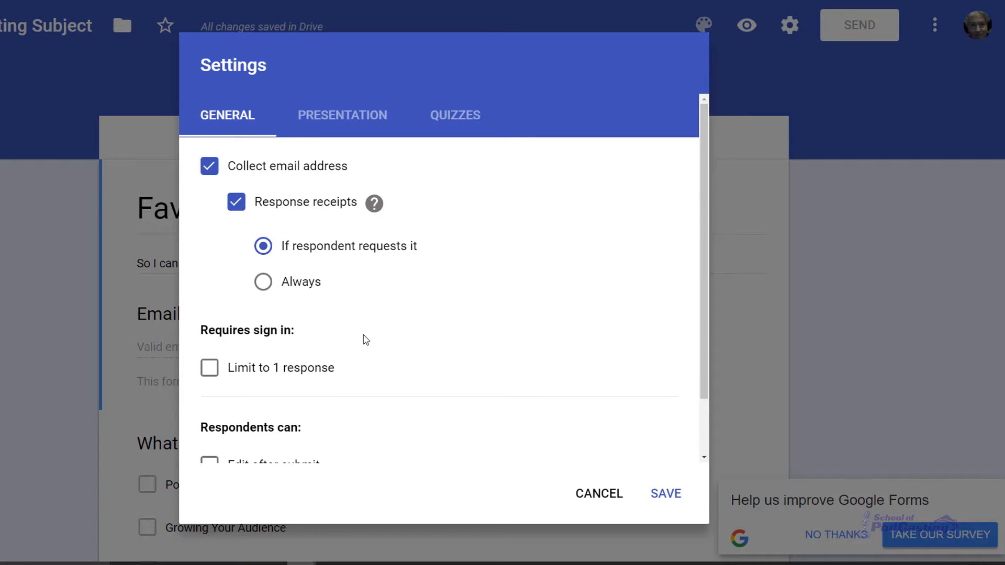
pyautogui.click(331, 118)
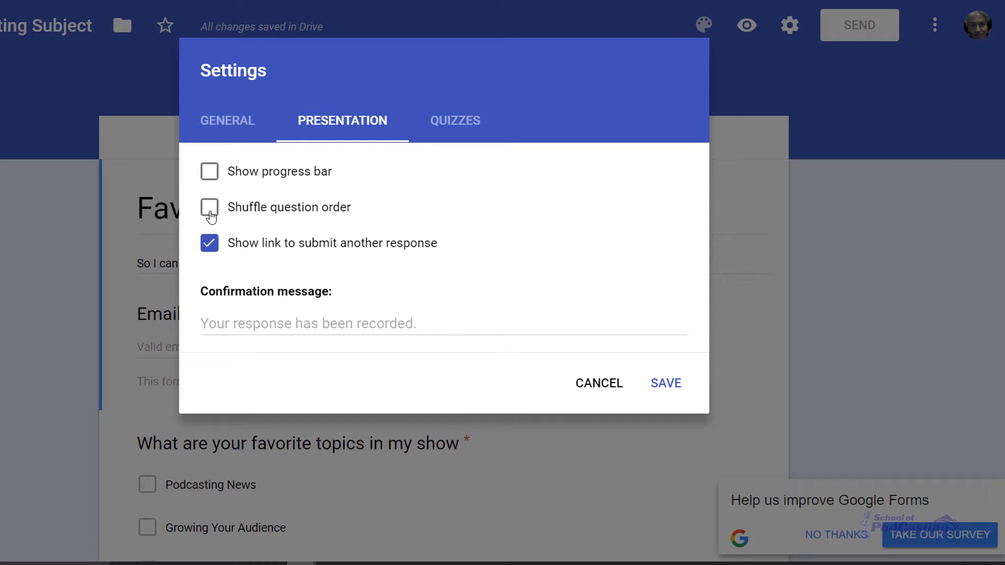
pyautogui.click(453, 121)
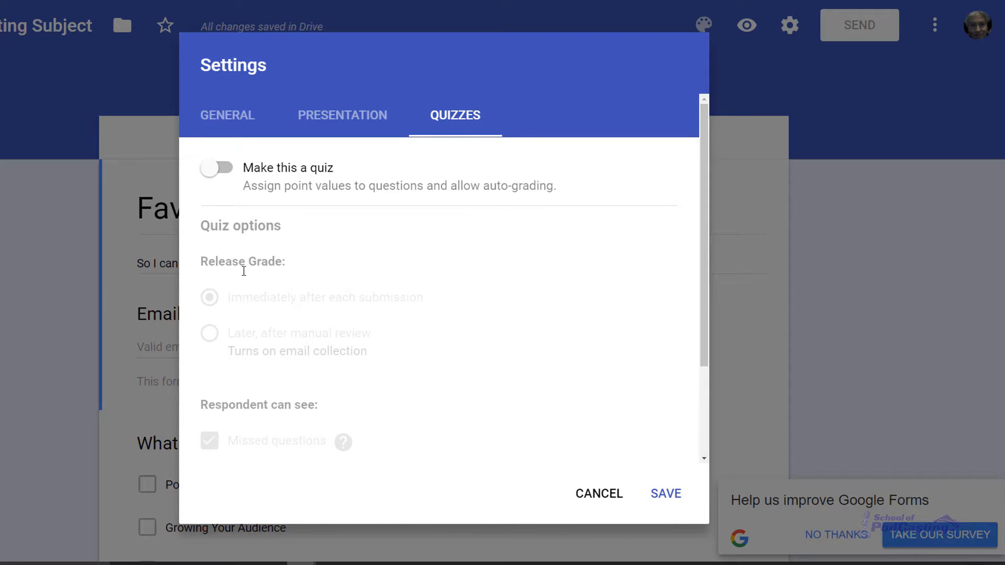
pyautogui.click(228, 116)
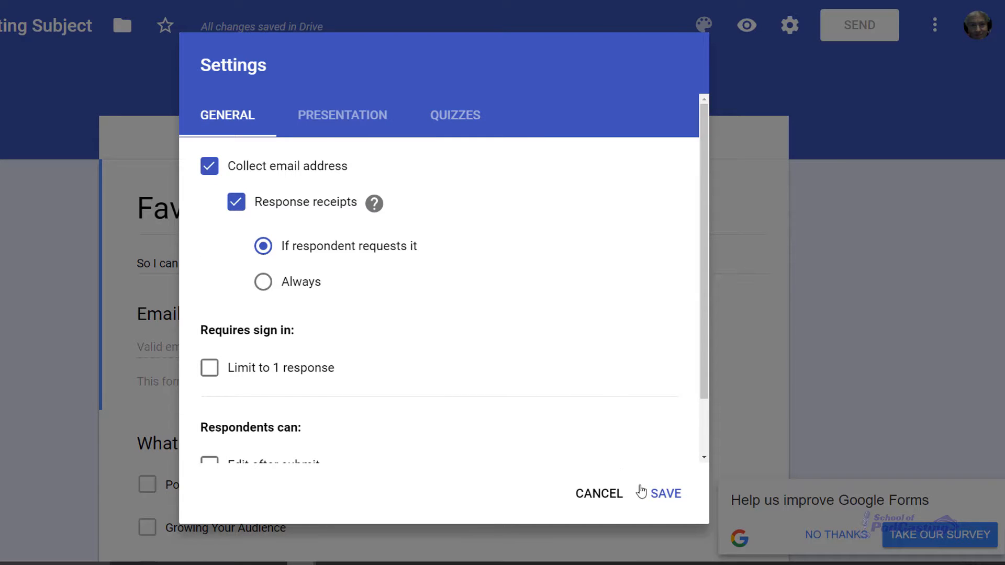
pyautogui.click(663, 495)
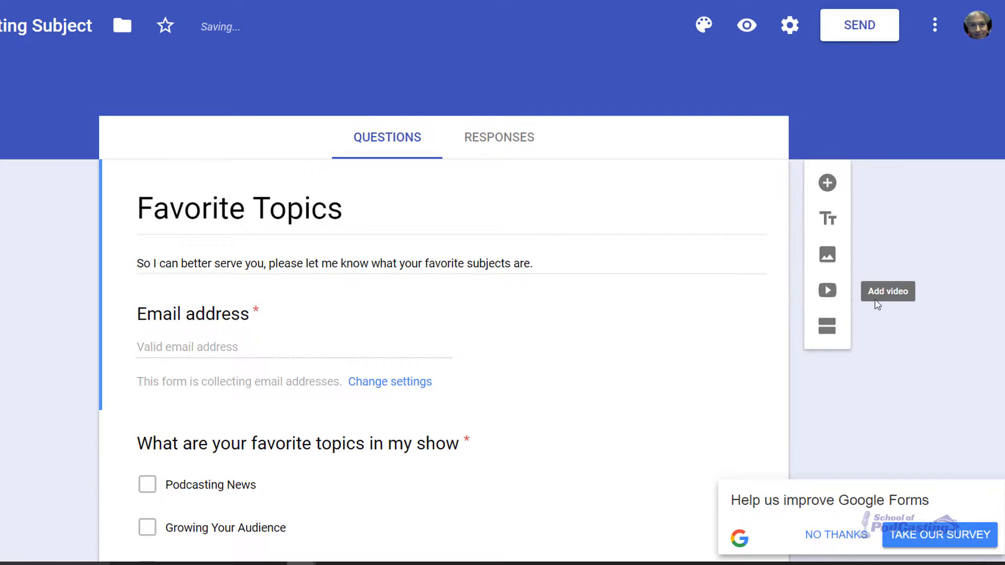
pyautogui.scroll(-3, 592, 262)
pyautogui.scroll(-3, 581, 262)
pyautogui.scroll(6, 579, 257)
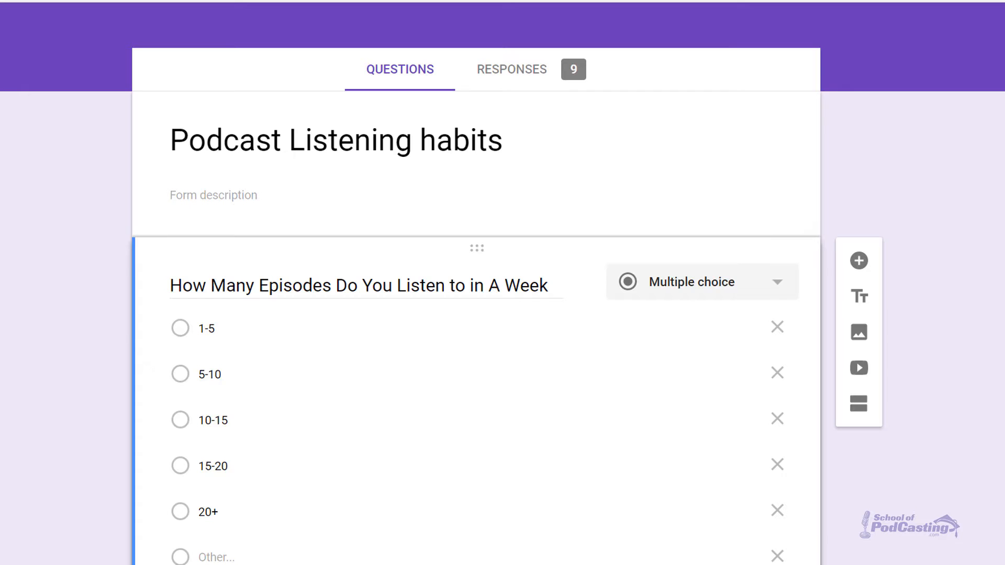
# View the response summary of the Podcast Listening habits form and examine the pie chart of episodes listened to per week.
pyautogui.click(574, 70)
pyautogui.scroll(-1, 181, 240)
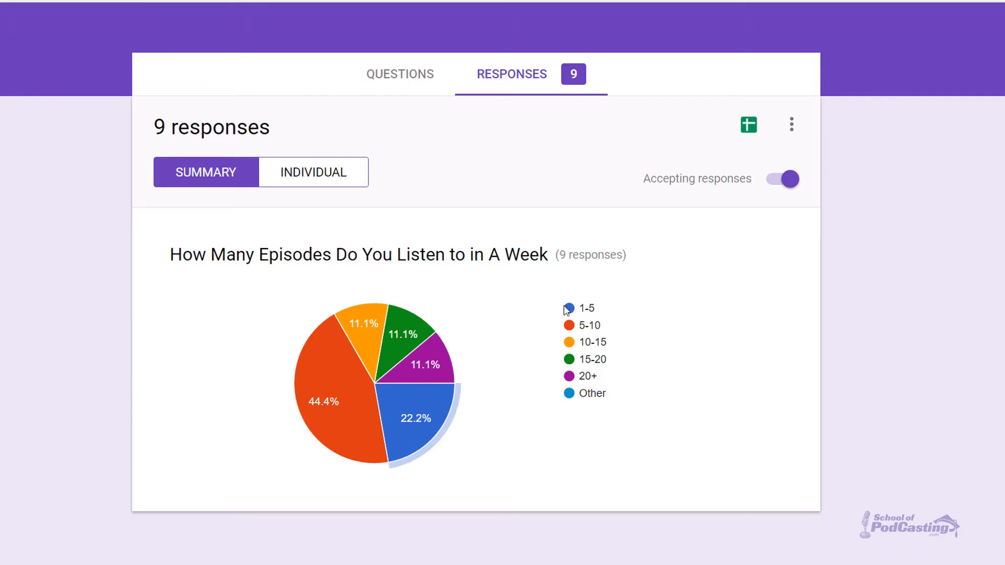
pyautogui.moveTo(416, 351)
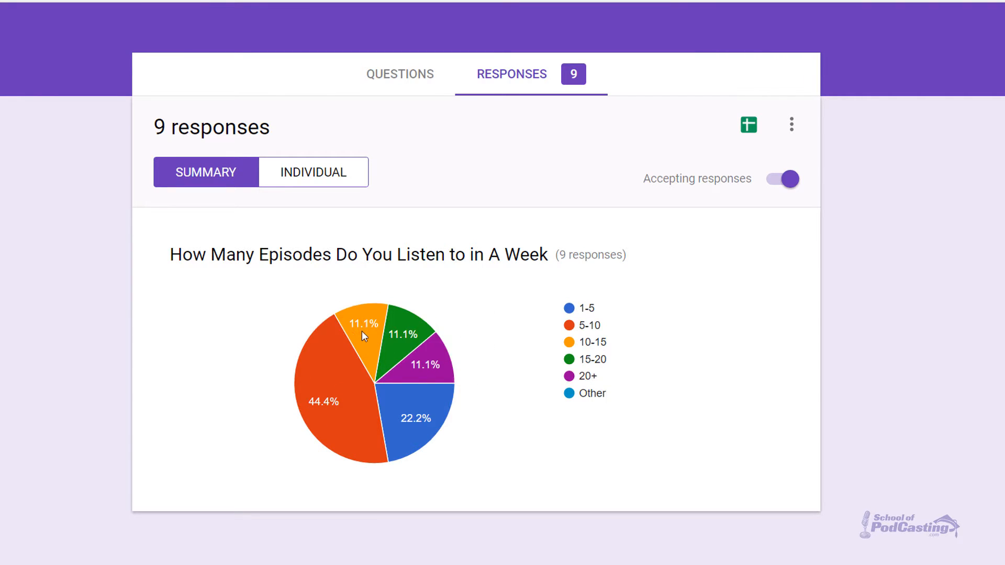
pyautogui.moveTo(319, 376)
# Browse the individual responses of the Podcast Listening habits form up to the sixth one, and return to the summary.
pyautogui.click(321, 171)
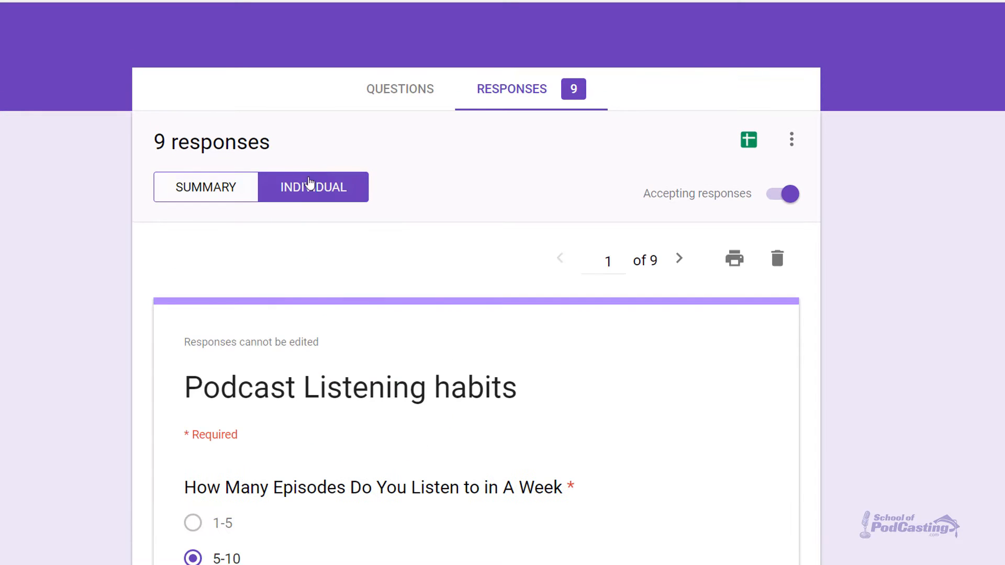
pyautogui.scroll(-5, 287, 231)
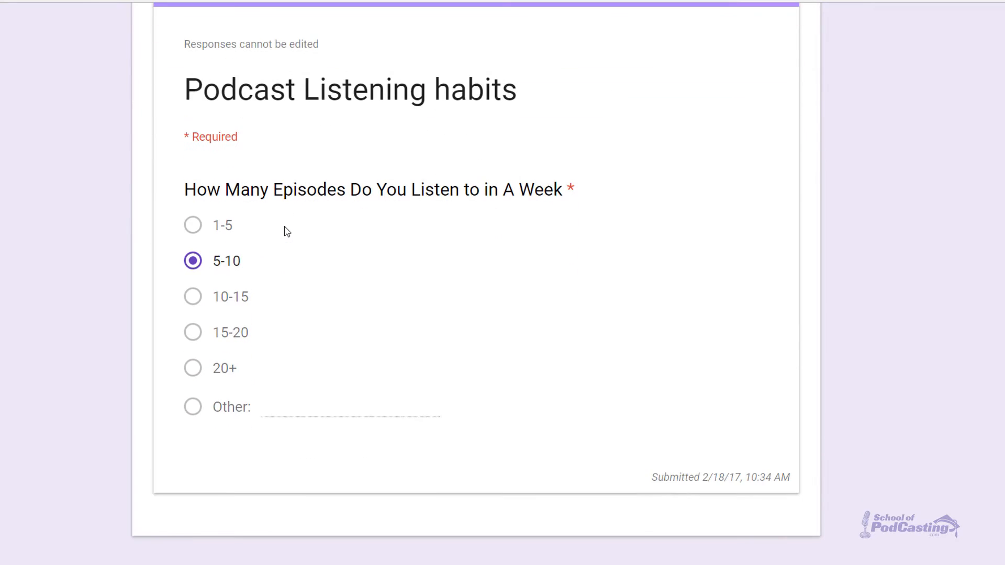
pyautogui.scroll(1, 287, 232)
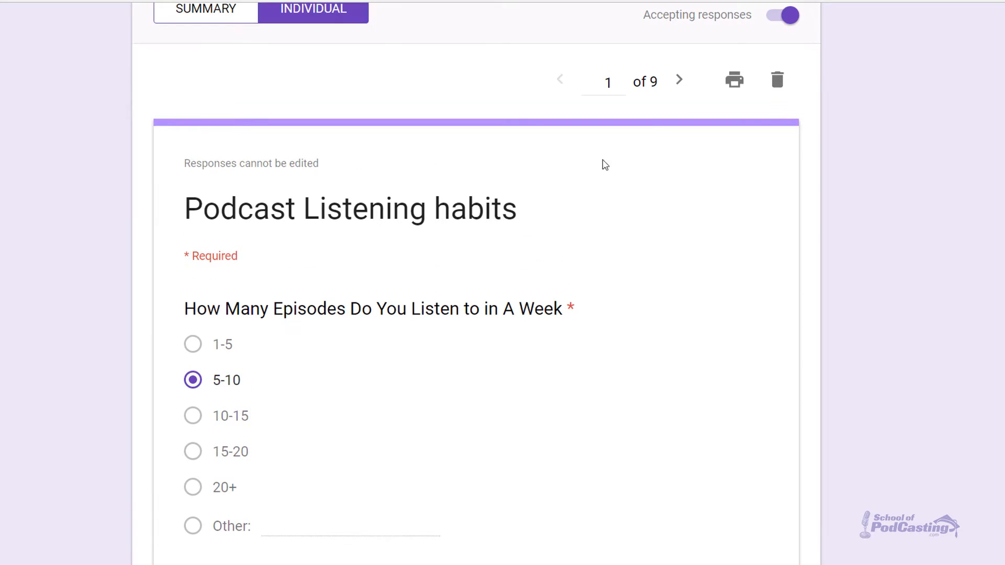
pyautogui.click(679, 82)
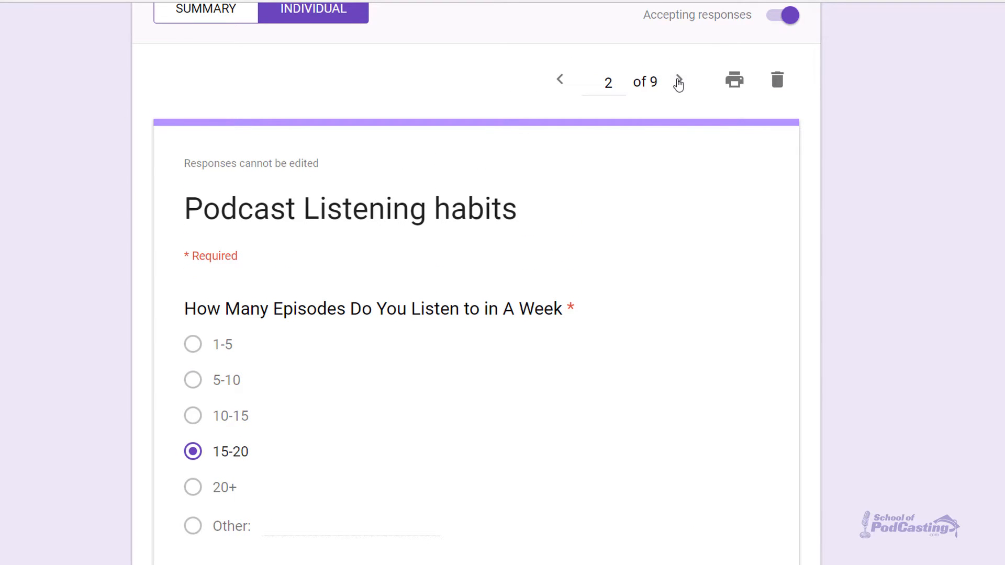
pyautogui.click(679, 82)
pyautogui.click(679, 82)
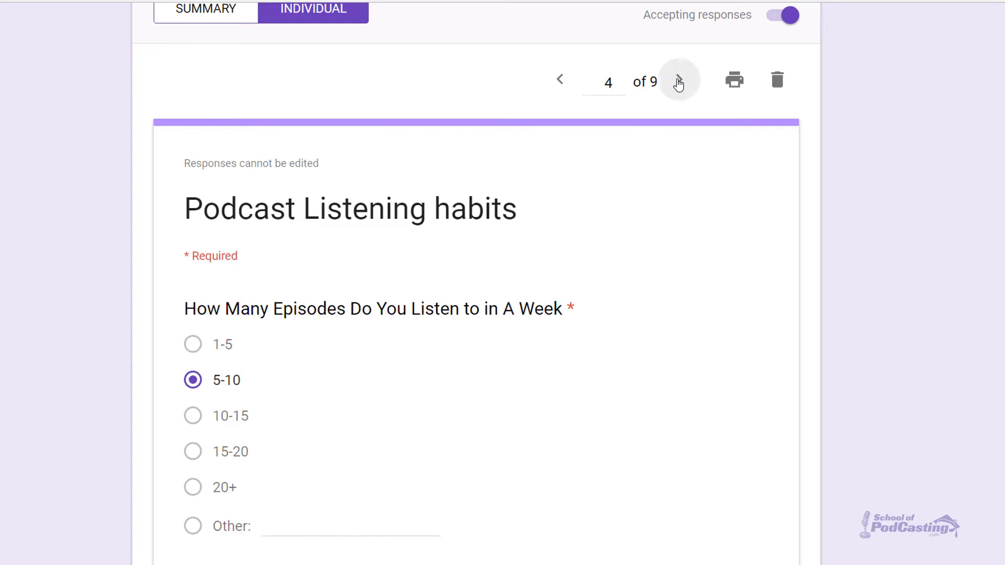
pyautogui.click(679, 82)
pyautogui.click(679, 82)
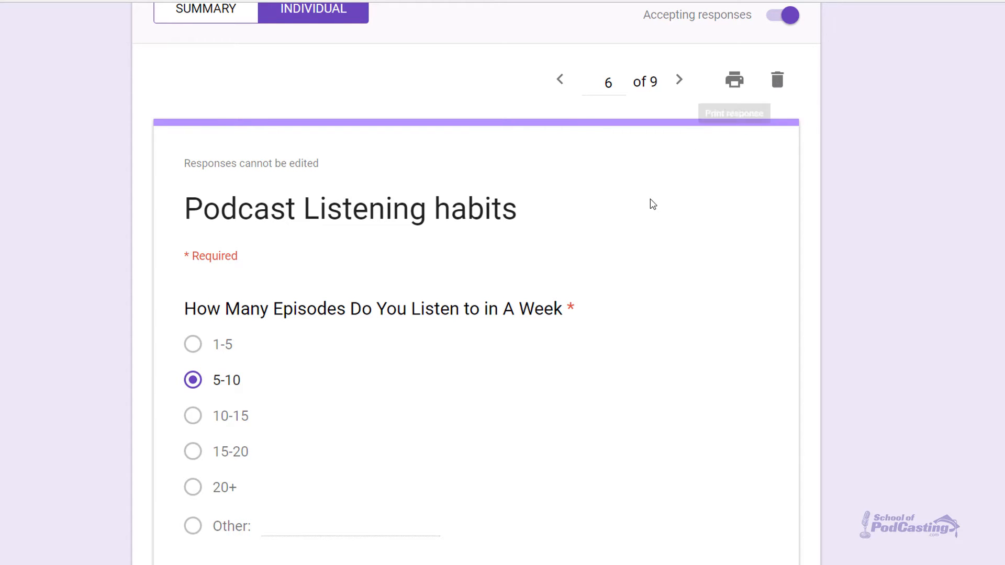
pyautogui.scroll(-2, 651, 205)
pyautogui.scroll(4, 653, 205)
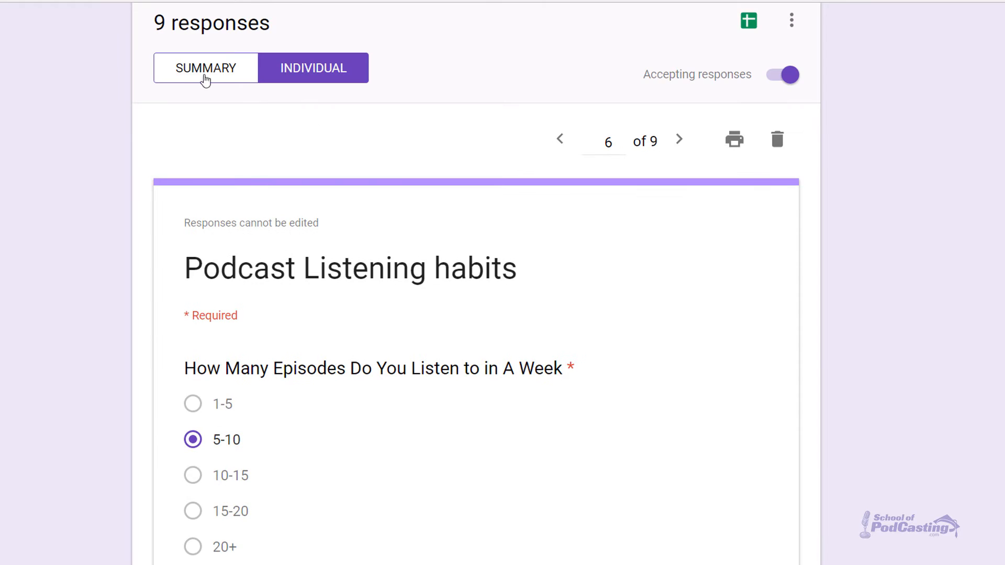
pyautogui.click(226, 79)
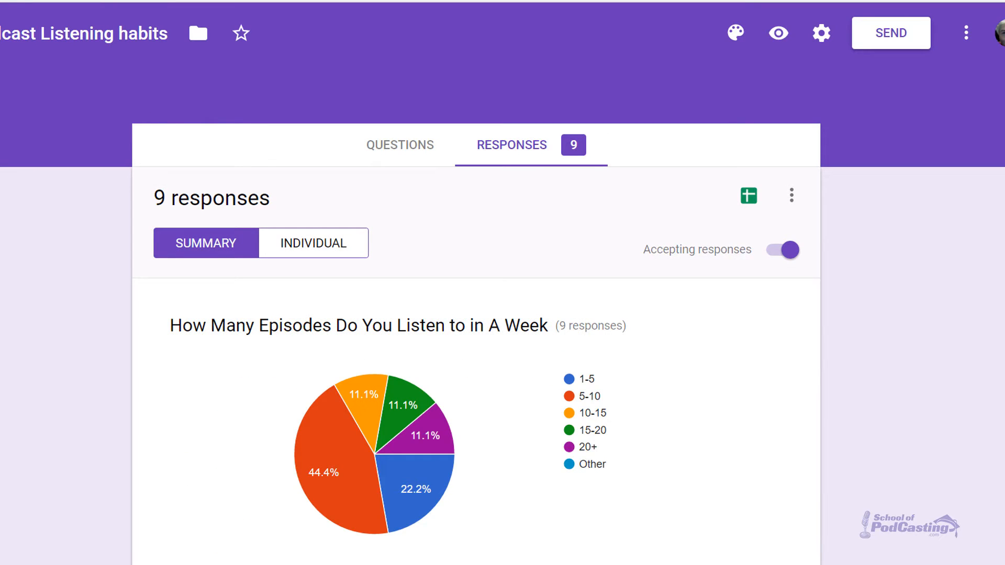
# Go back to the forms home page, look through the recent forms and open the Podcasting Subject form.
pyautogui.click(1, 33)
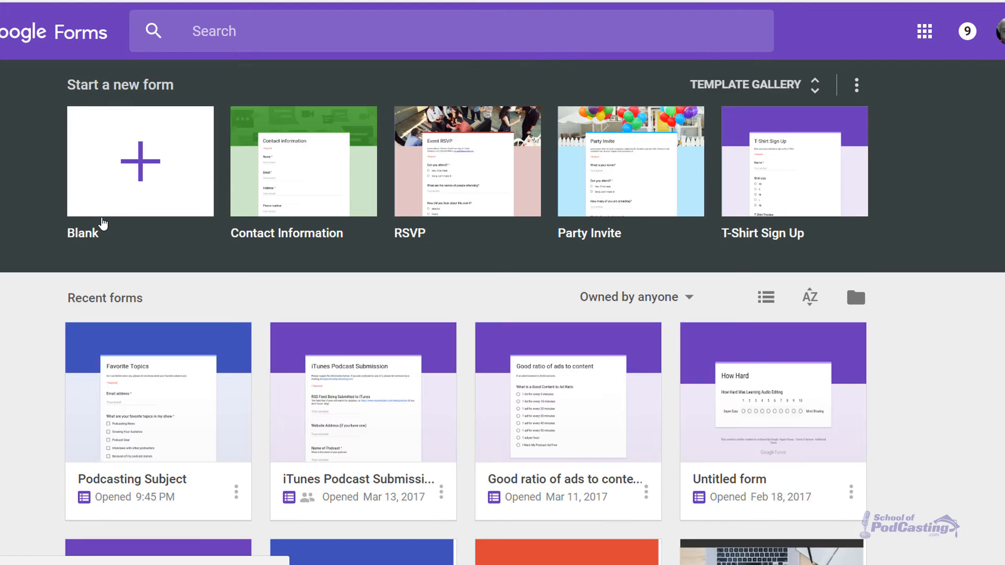
pyautogui.scroll(-5, 103, 224)
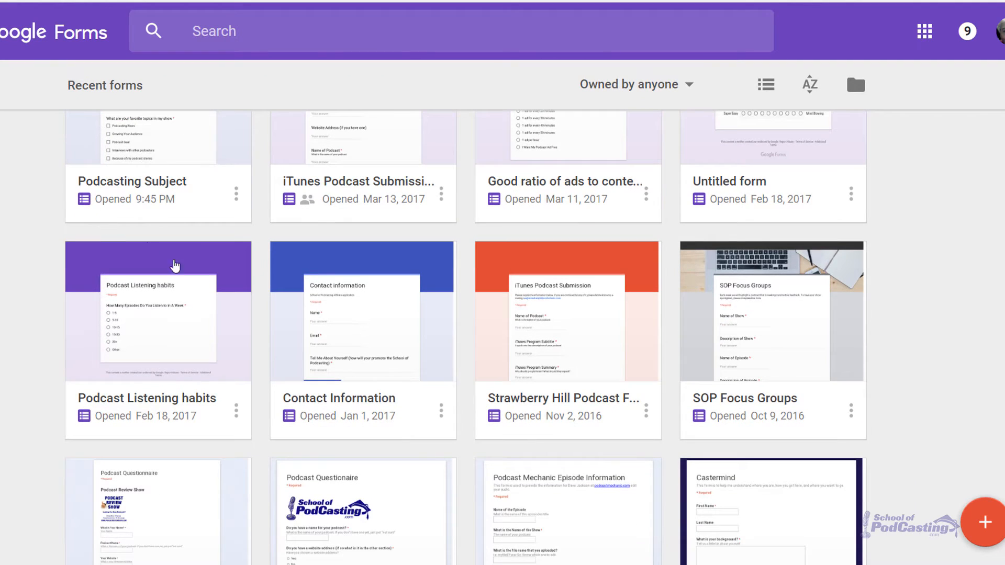
pyautogui.scroll(-2, 189, 274)
pyautogui.scroll(5, 188, 274)
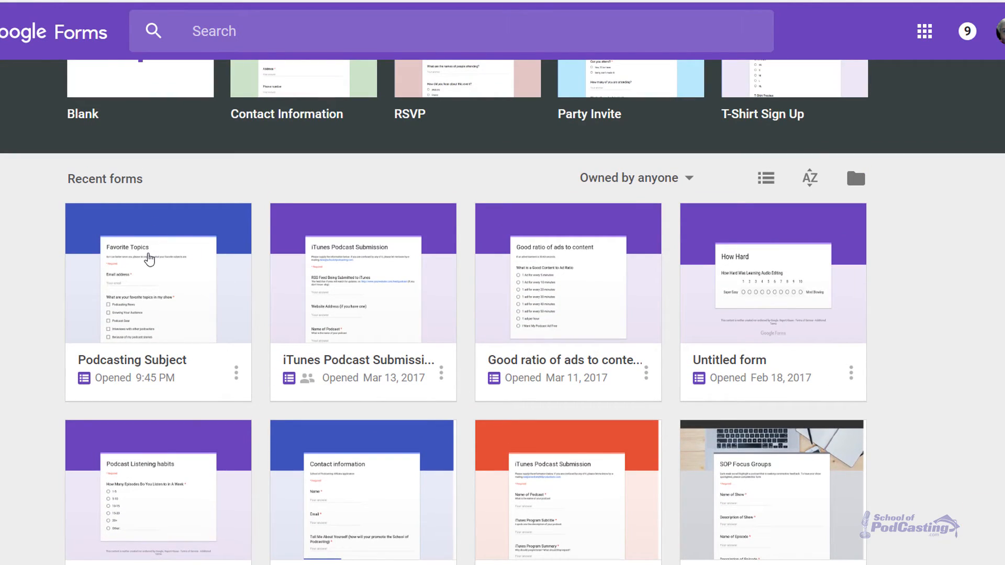
pyautogui.click(150, 259)
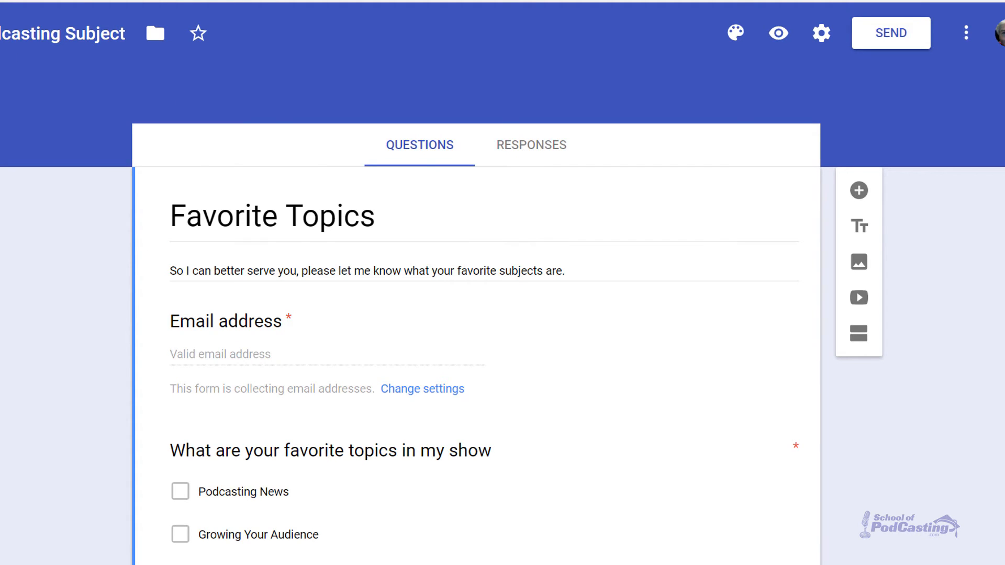
# Return from the Podcasting Subject form to the forms home page and look over the recent forms again.
pyautogui.hotkey('alt', 'Left')
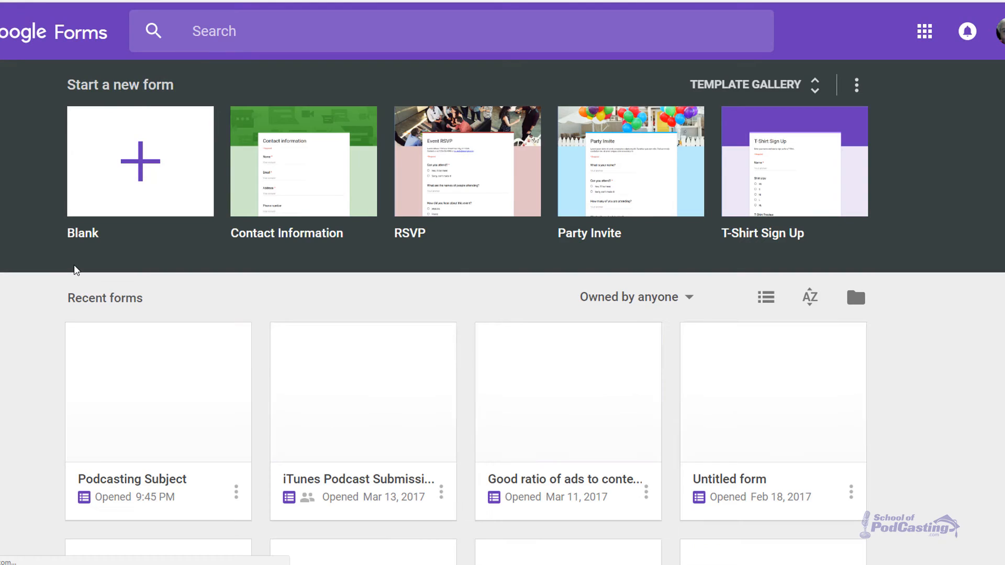
pyautogui.scroll(-2, 76, 270)
pyautogui.scroll(-1, 77, 270)
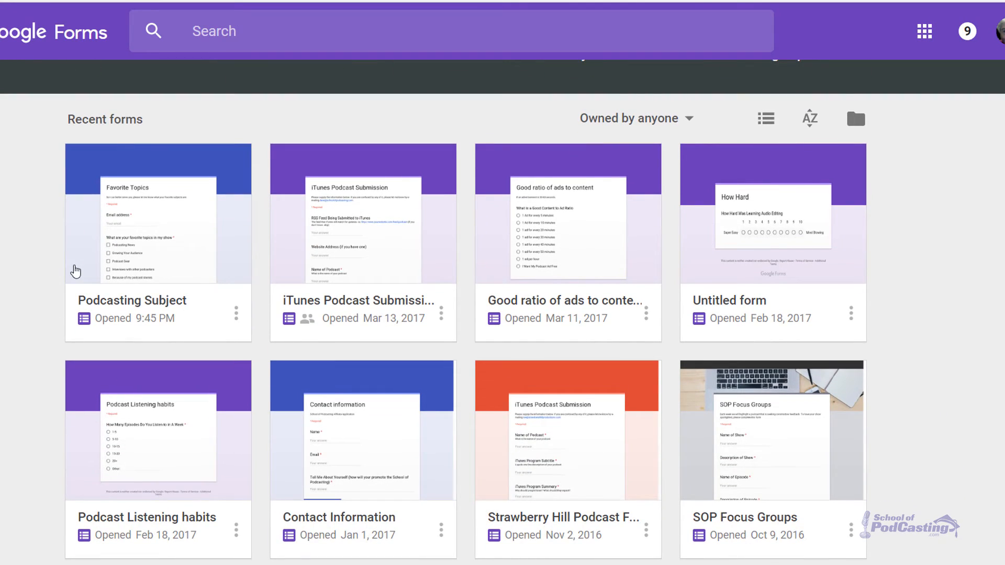
pyautogui.scroll(-1, 76, 270)
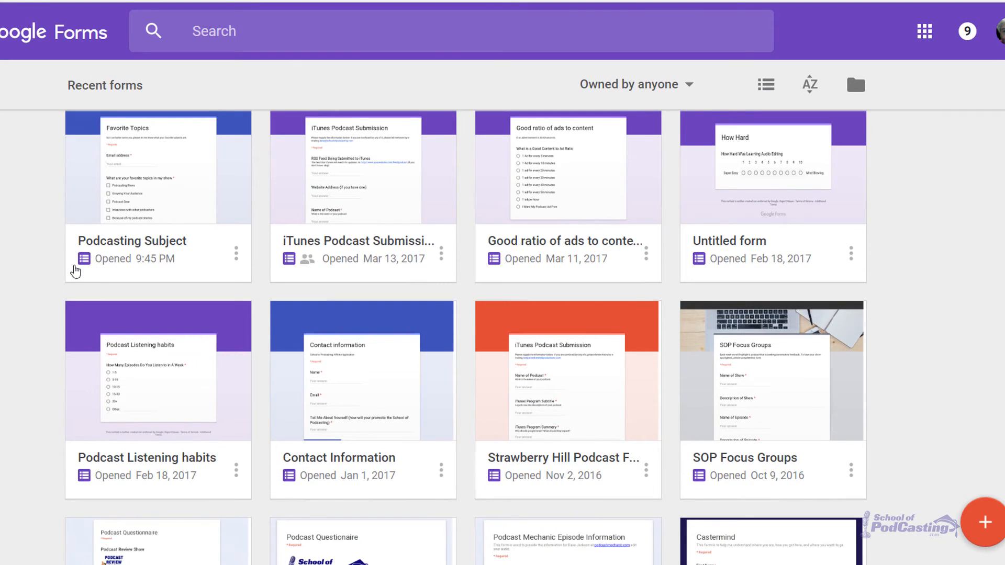